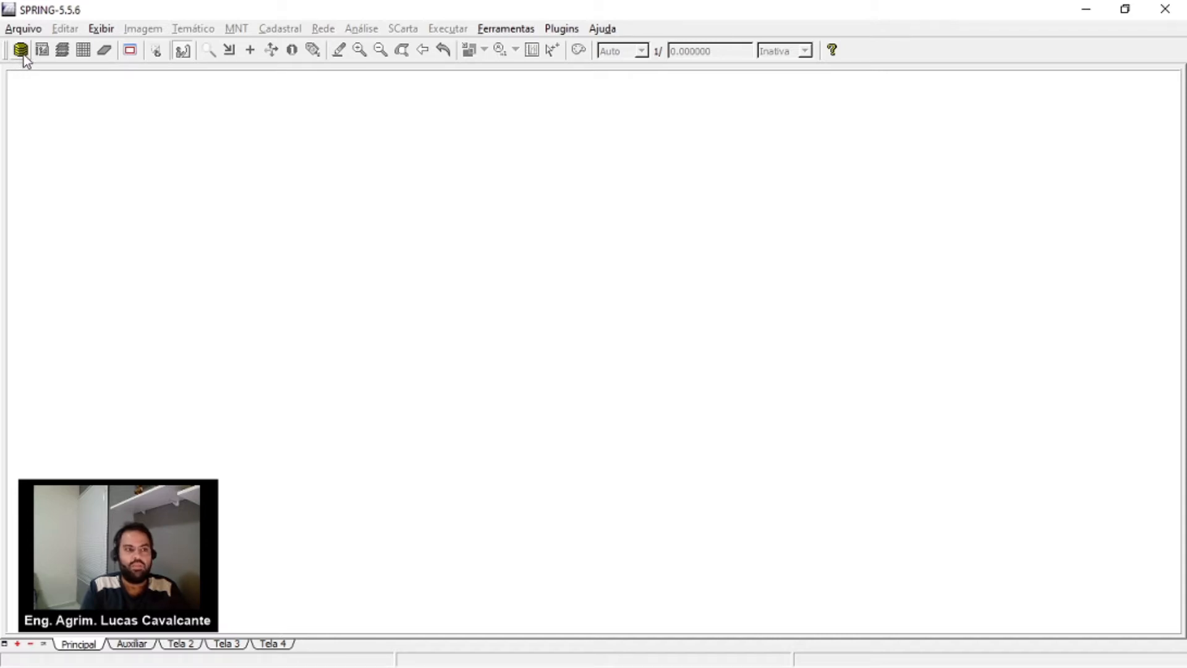
Set the database directory to C:\teste_spring, creating a folder with that name and merging it into the existing one
left_click(23, 55)
left_click_drag(513, 214, 481, 161)
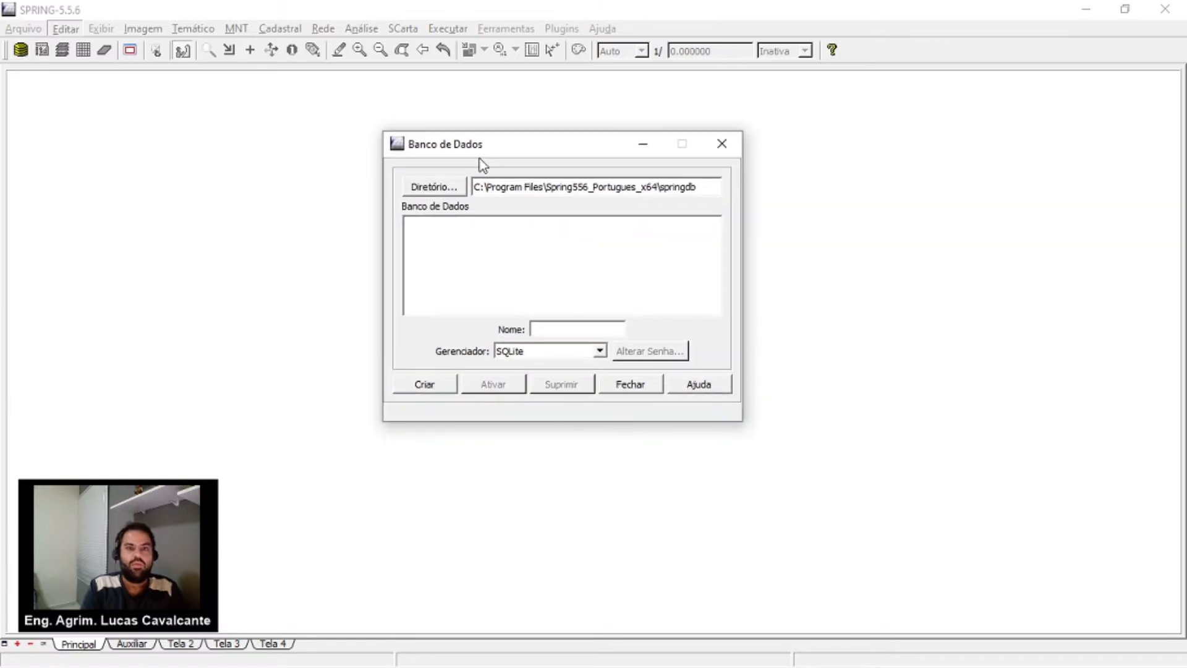
left_click(452, 193)
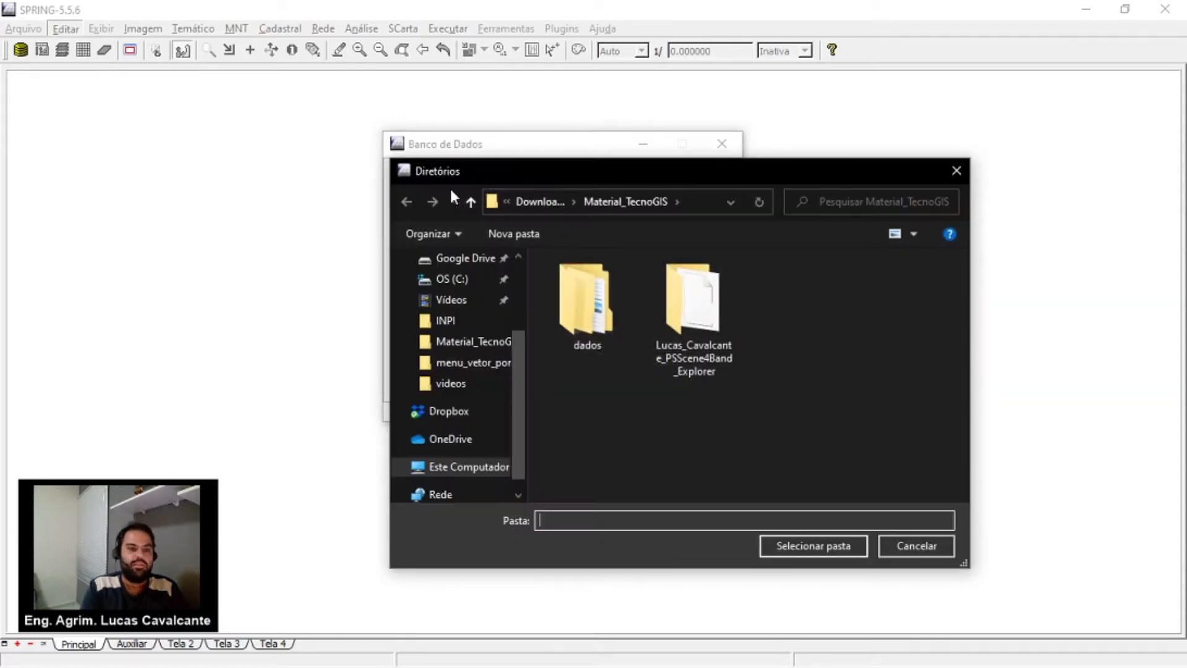
left_click(458, 280)
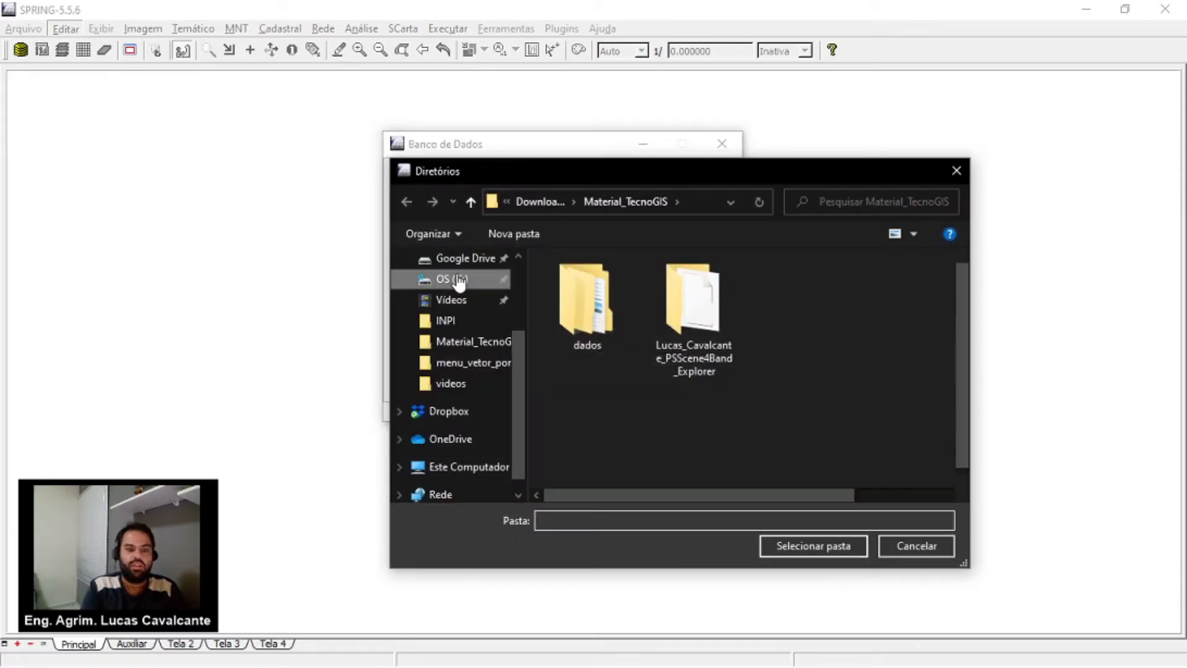
left_click(522, 232)
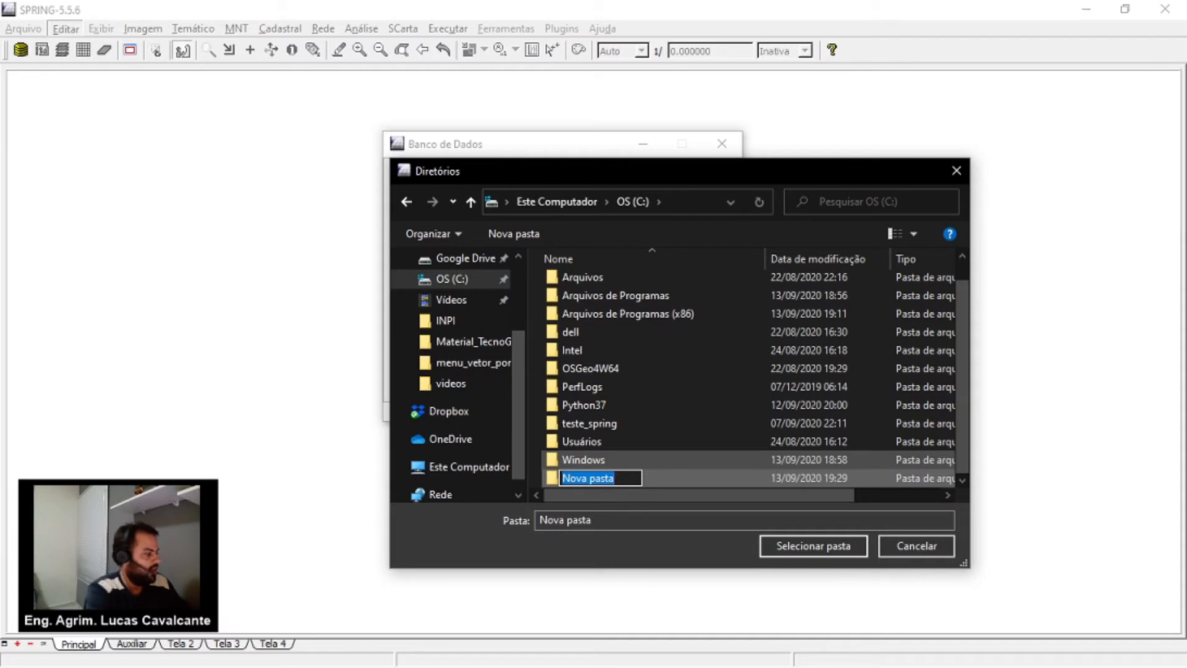
type("teste_sp")
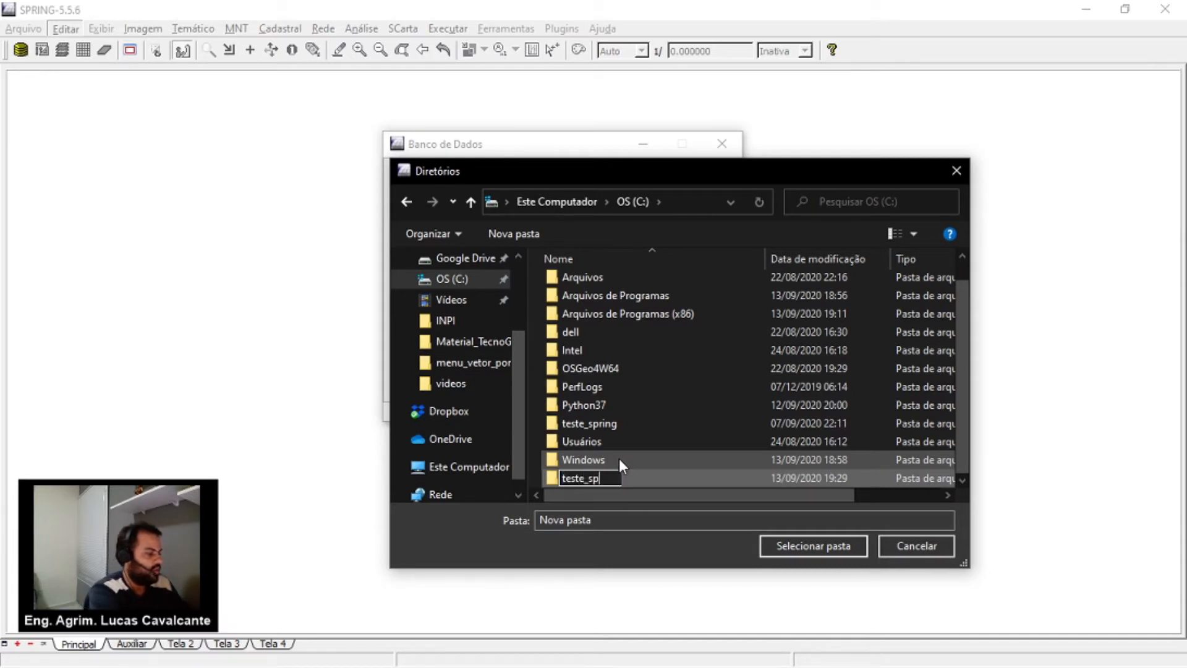
type("ring")
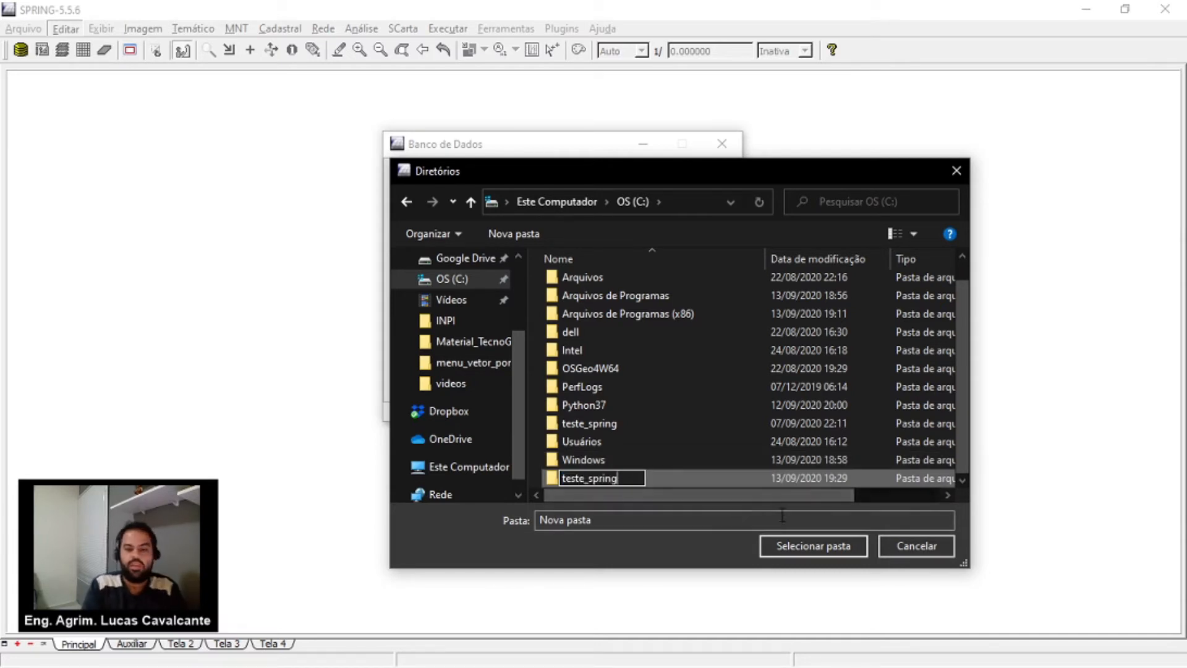
left_click(810, 549)
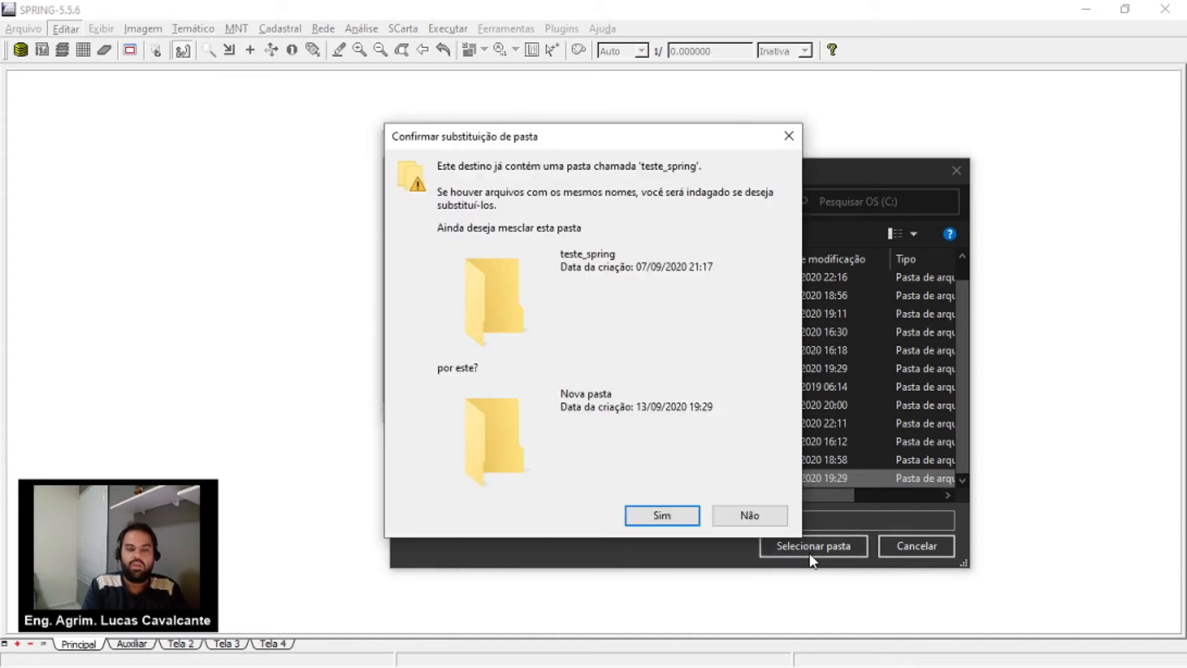
left_click(680, 524)
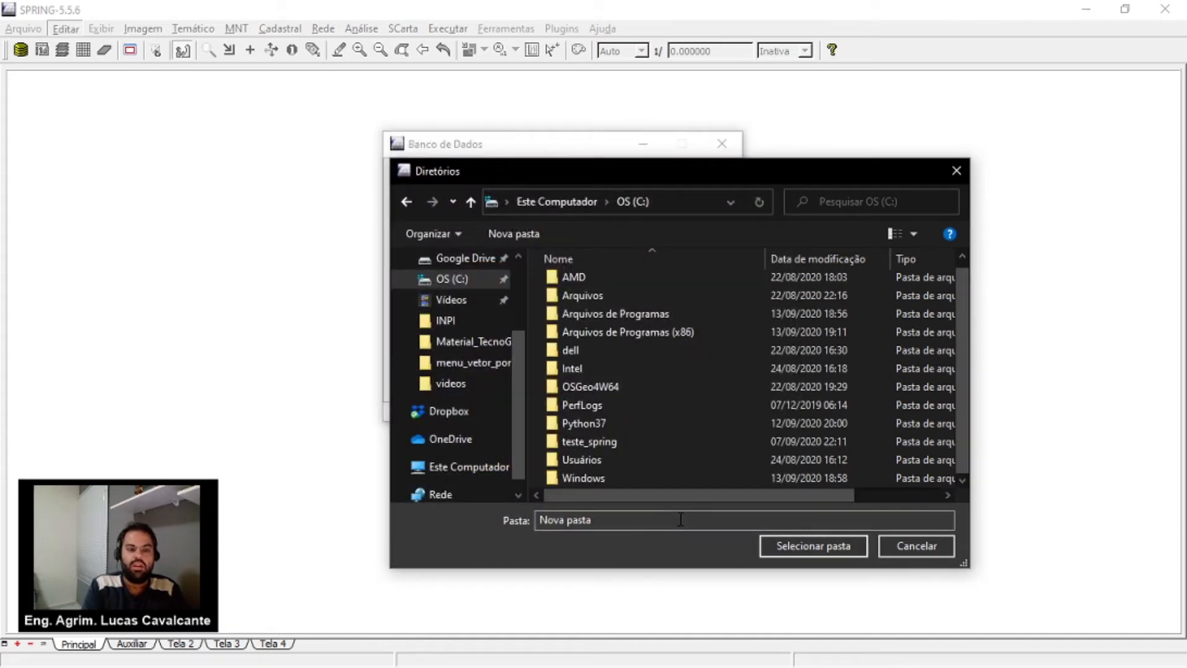
left_click(649, 438)
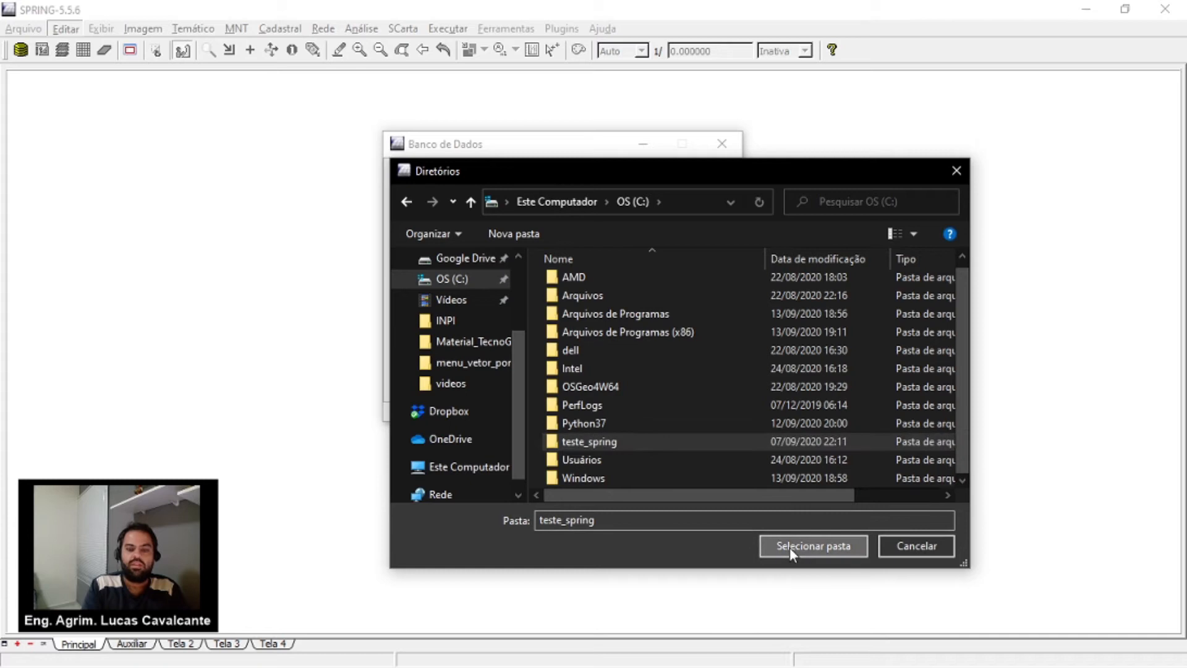
left_click(789, 548)
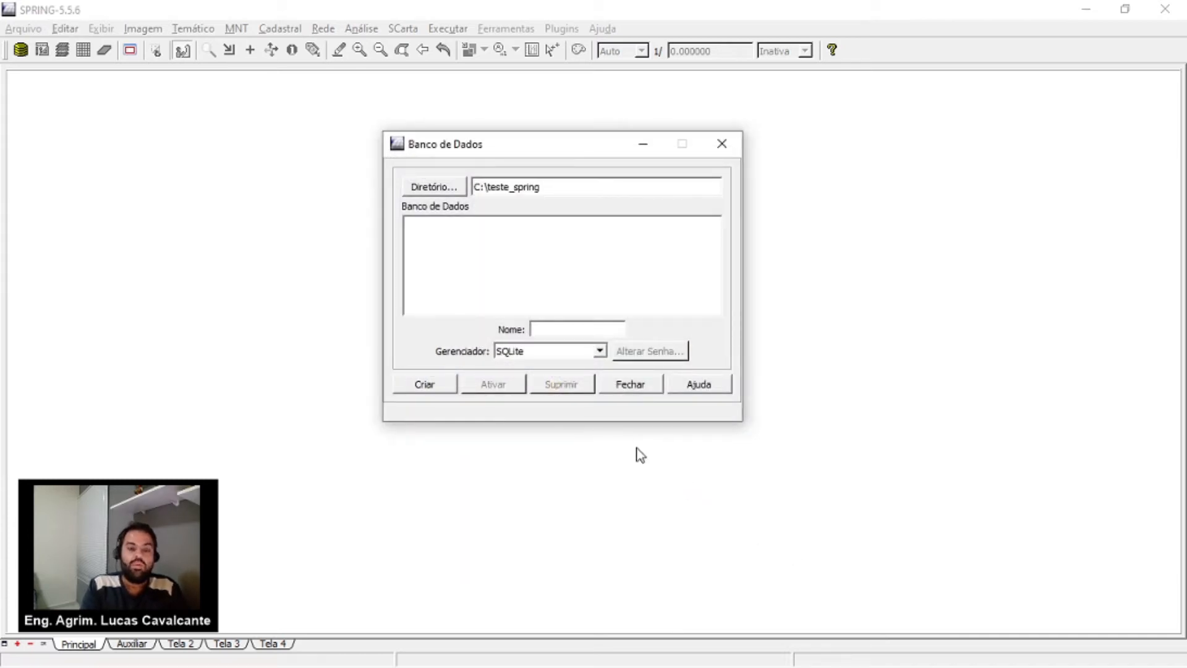
Create a database named teste with SQLite as its manager
left_click(599, 352)
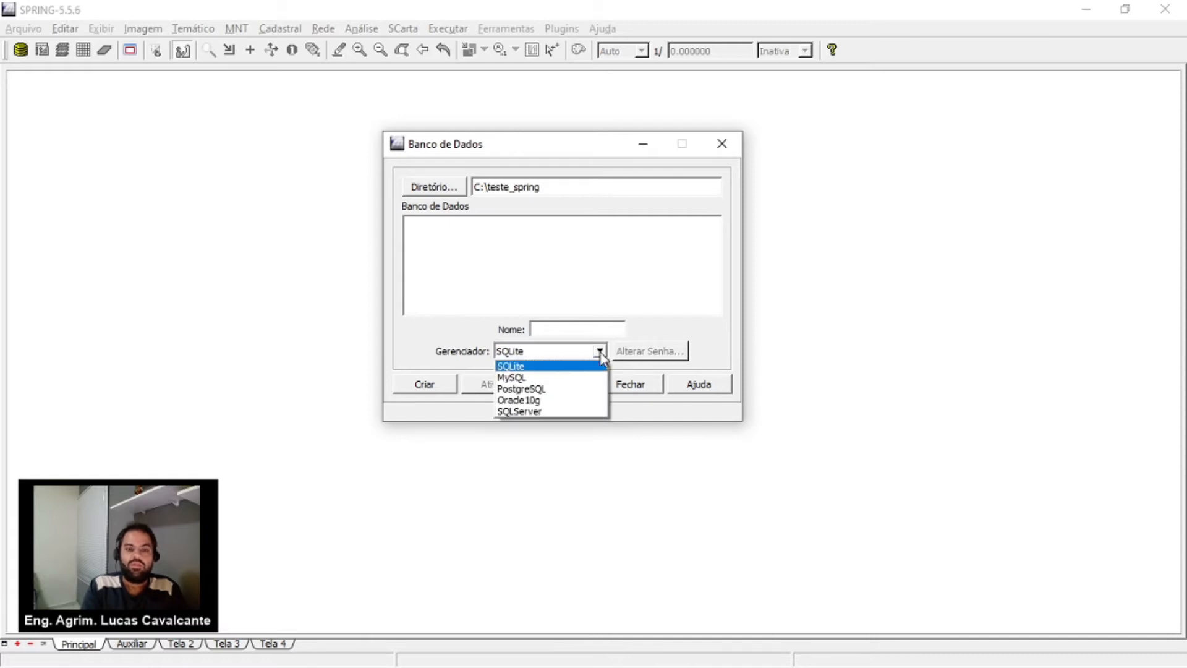
left_click(521, 370)
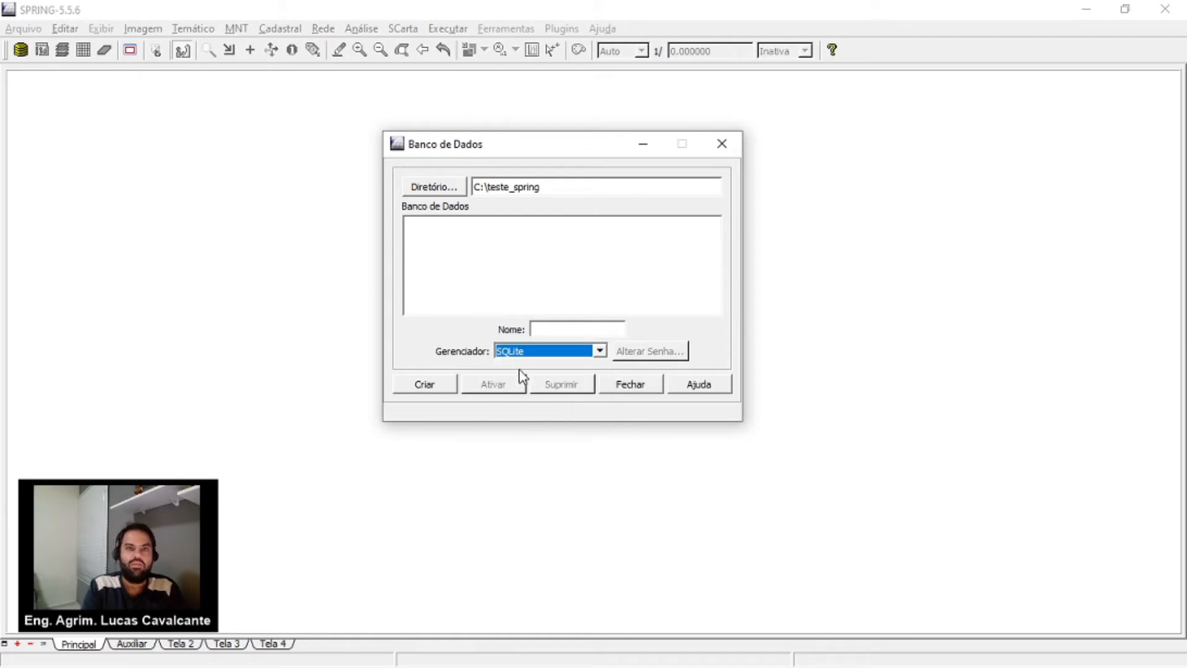
left_click(562, 326)
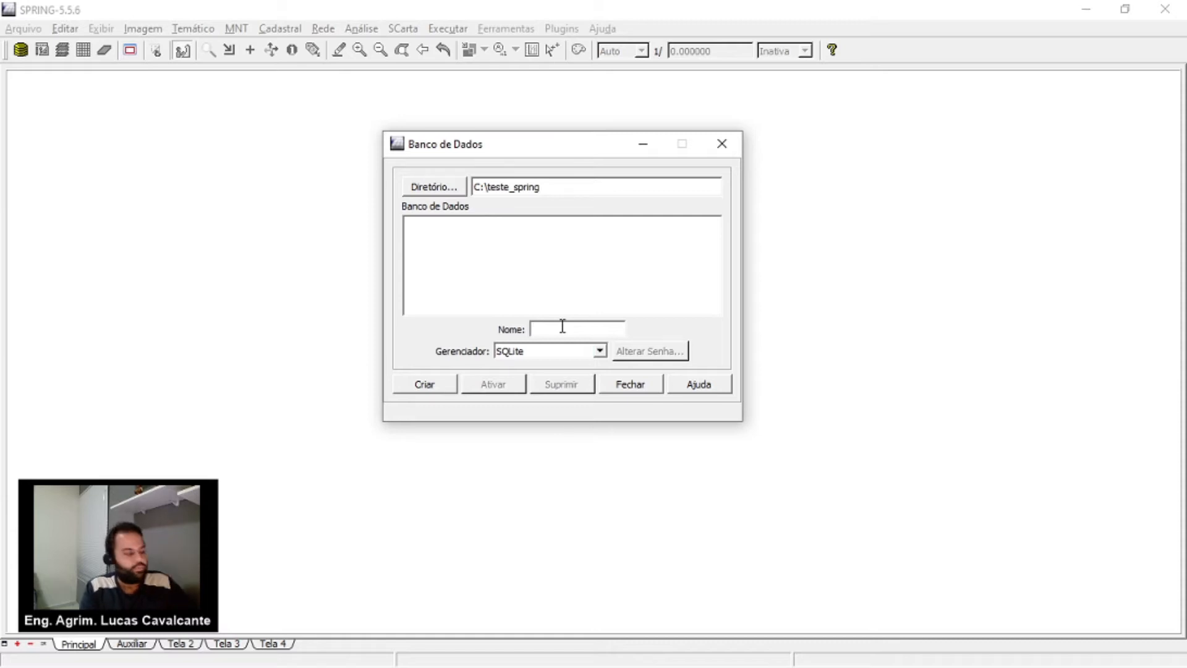
type("teste")
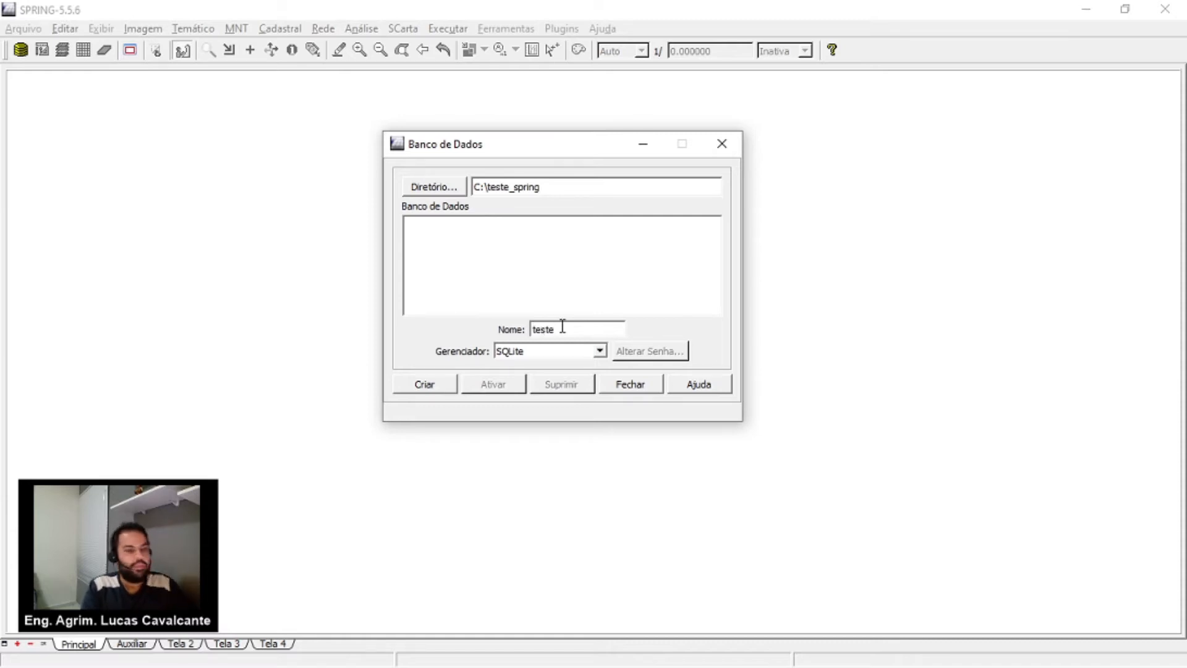
left_click(432, 387)
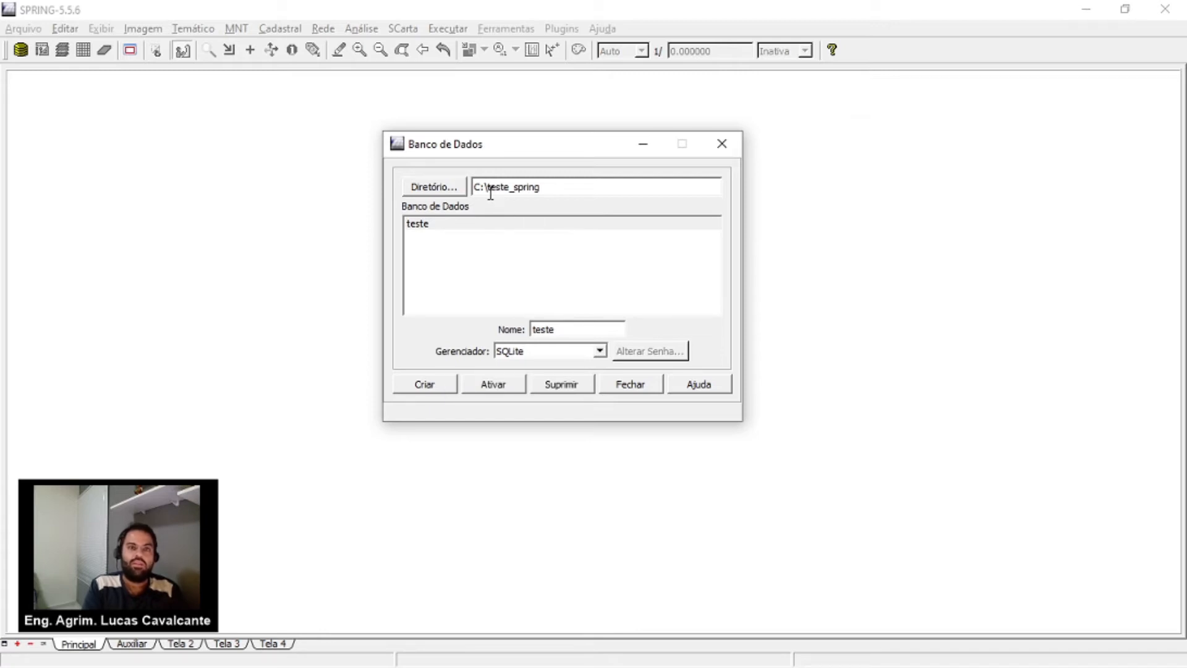
Activate the teste database in the C:\teste_spring directory
left_click_drag(487, 193, 533, 193)
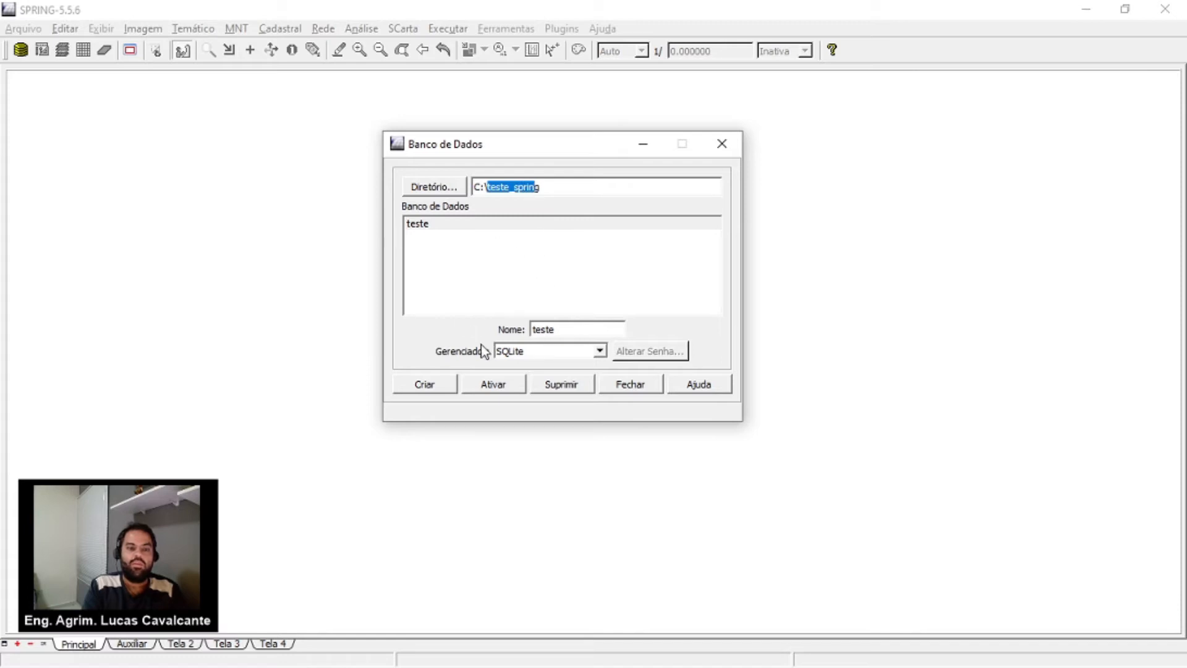
left_click(450, 226)
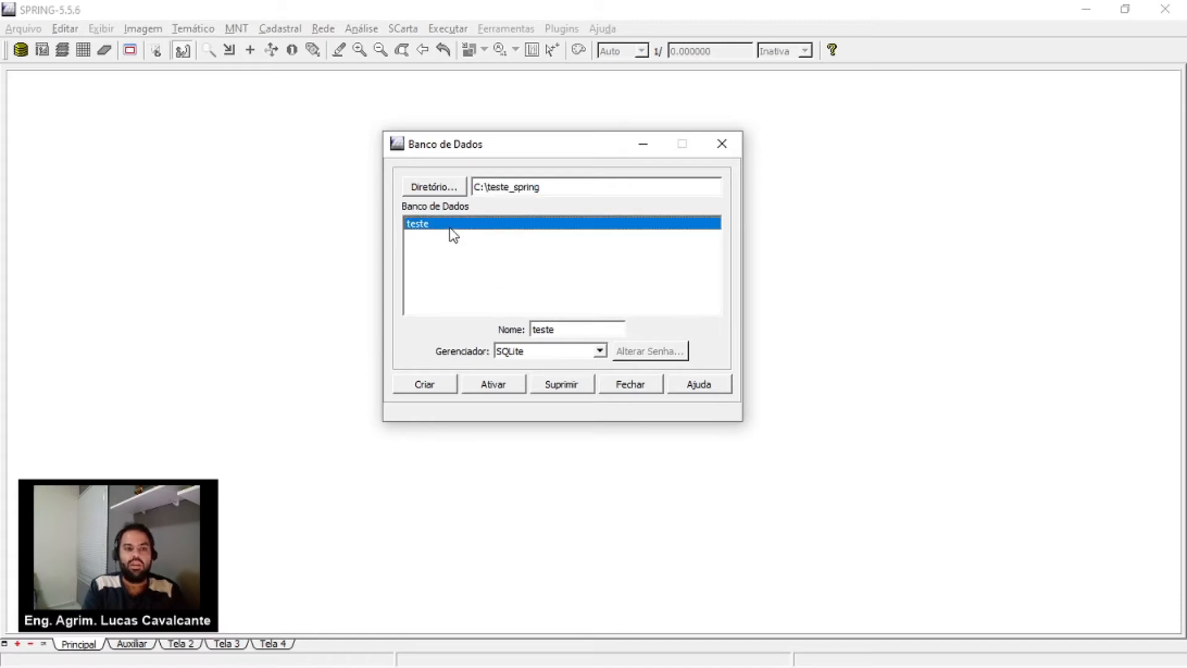
left_click(491, 385)
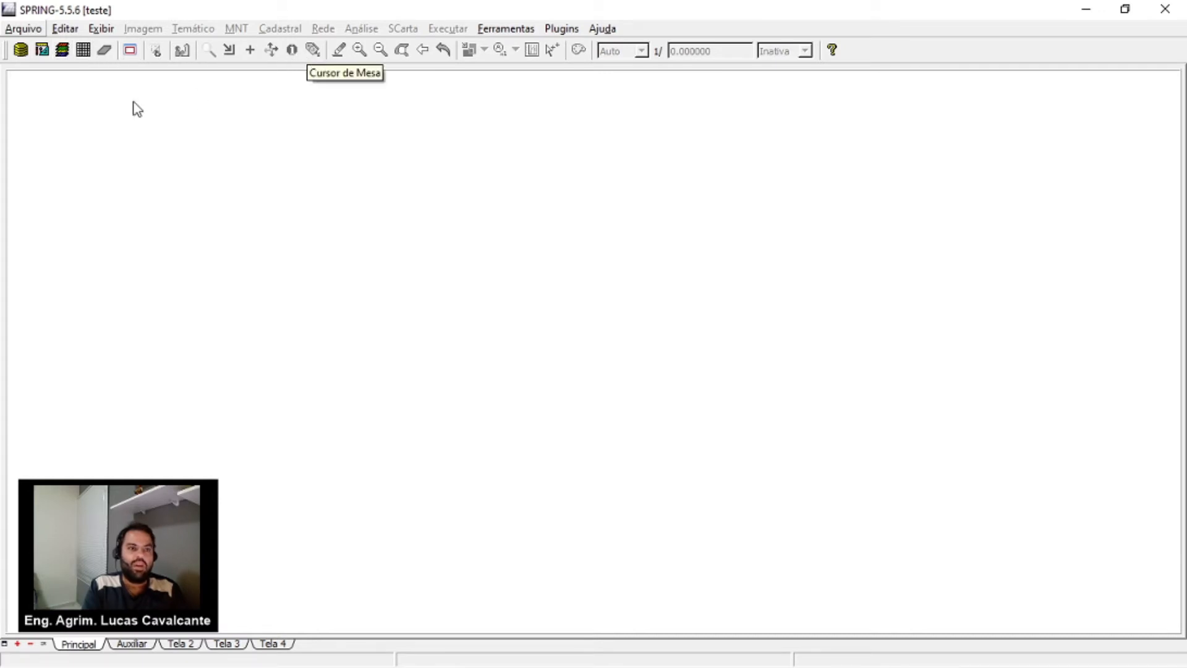
Open the project definition and choose GMS coordinates for the bounding rectangle after trying GD and Planas
left_click(41, 52)
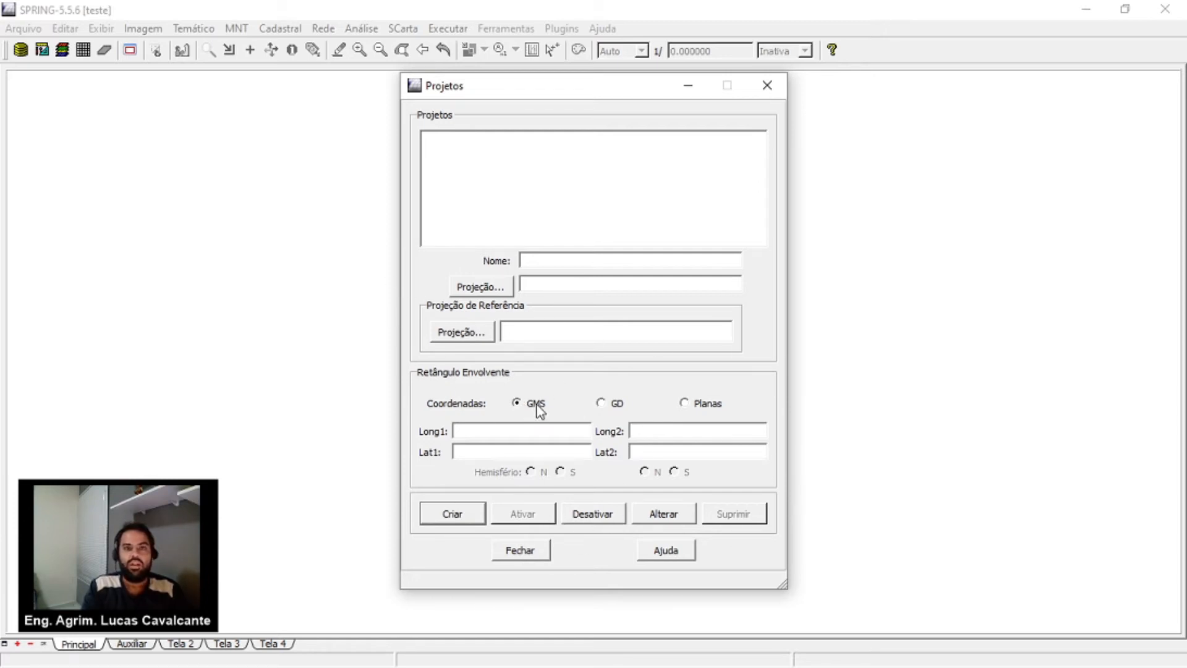
left_click(604, 406)
left_click(691, 408)
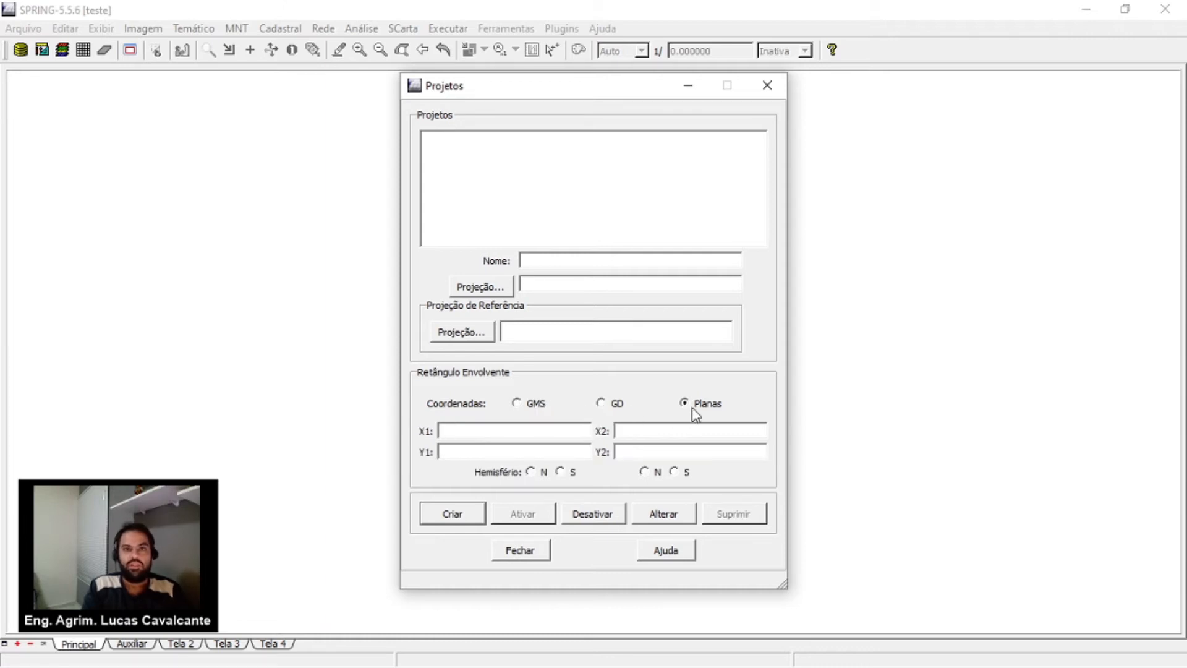
left_click(535, 408)
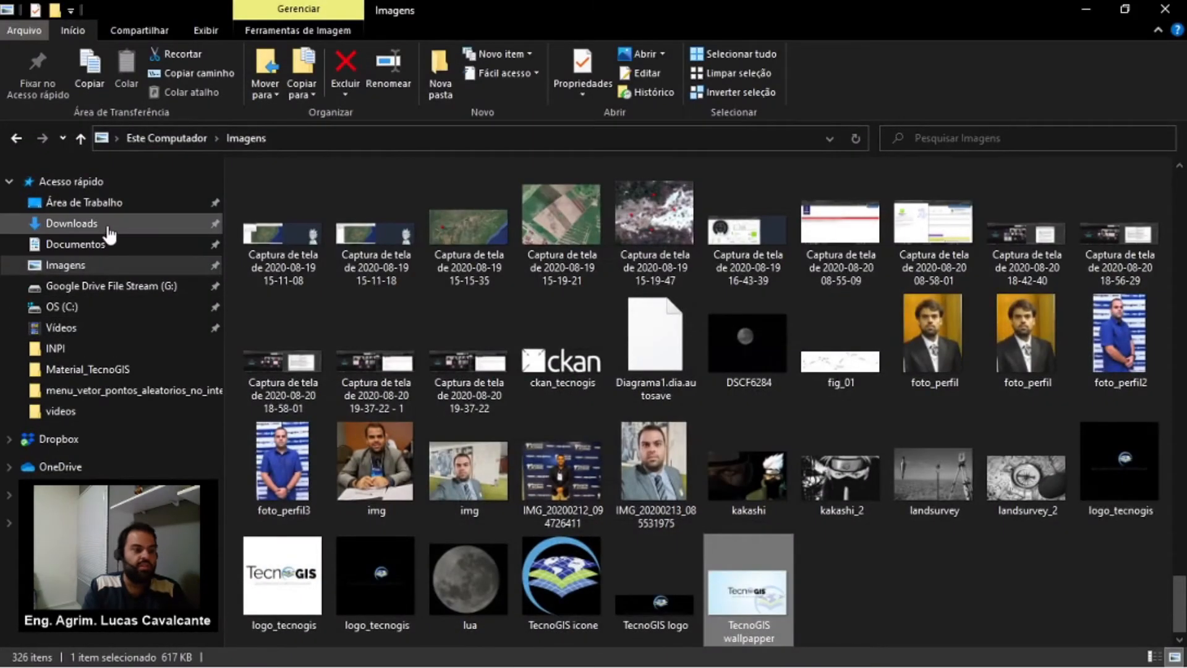
In File Explorer, open CBERS_4_MUX_20200321_147_111_L2_BAND5.xml from the Material_TecnoGIS folder in Downloads and enlarge the browser window
left_click(99, 224)
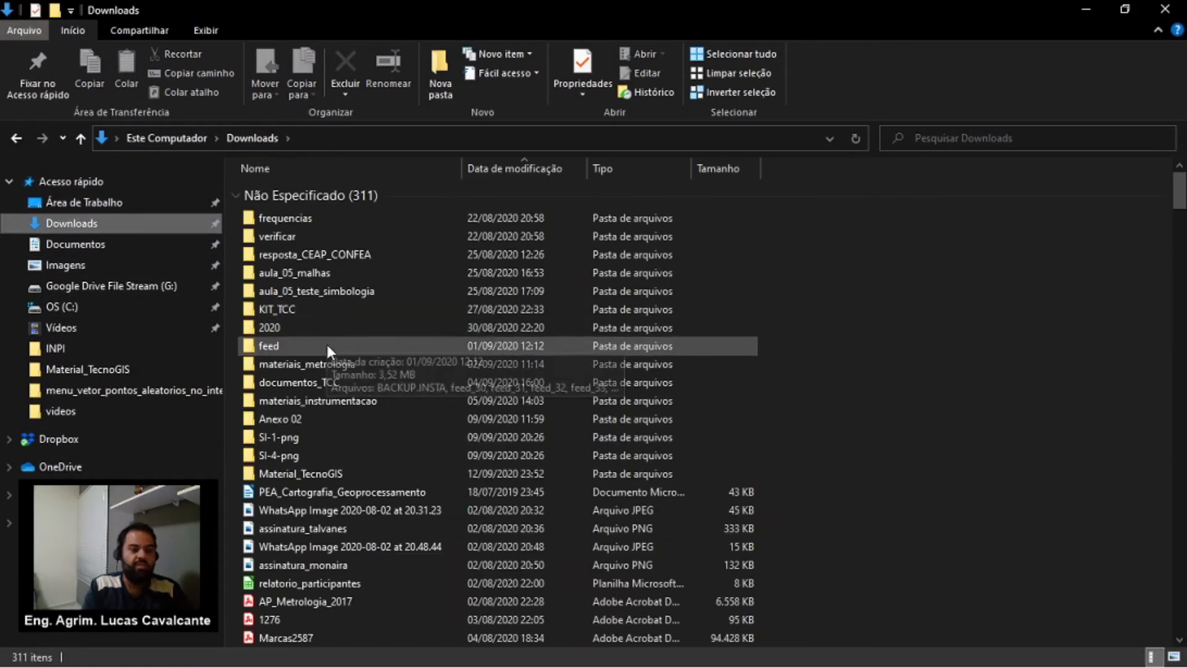
double_click(302, 473)
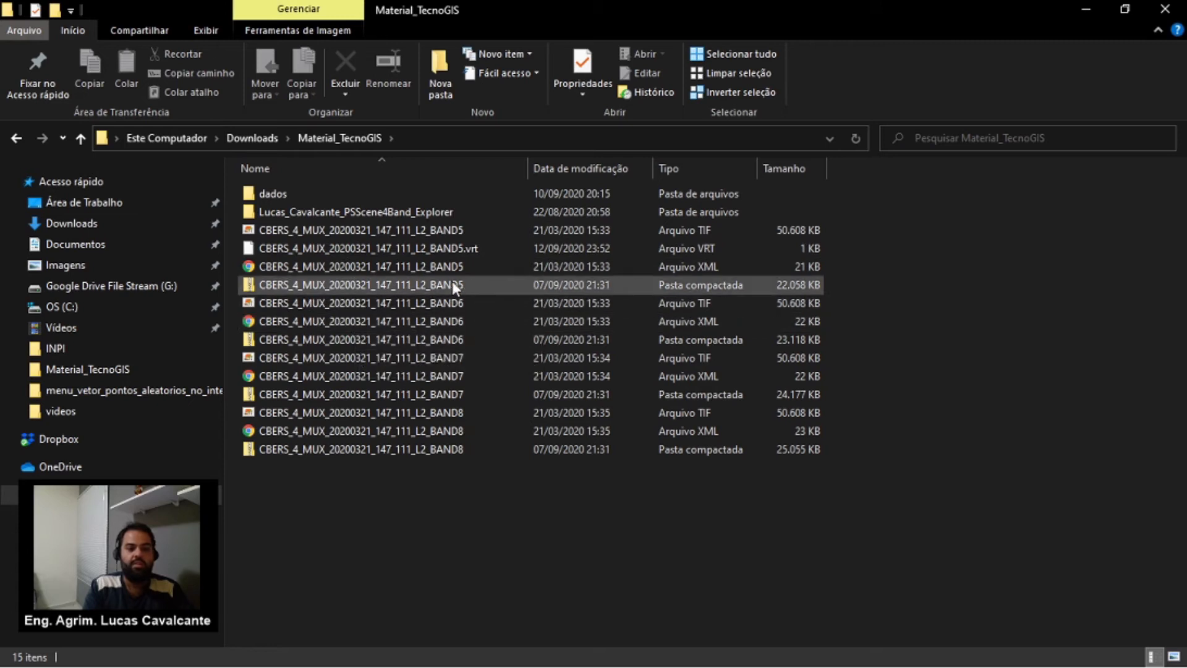
left_click(400, 284)
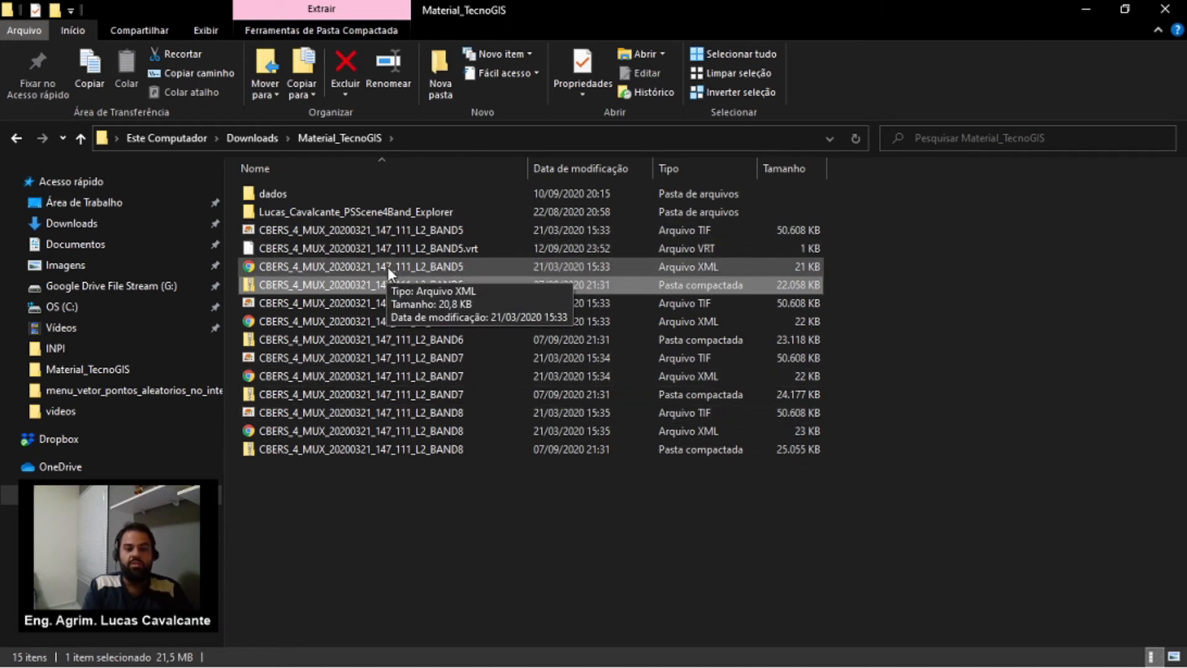
left_click(255, 266)
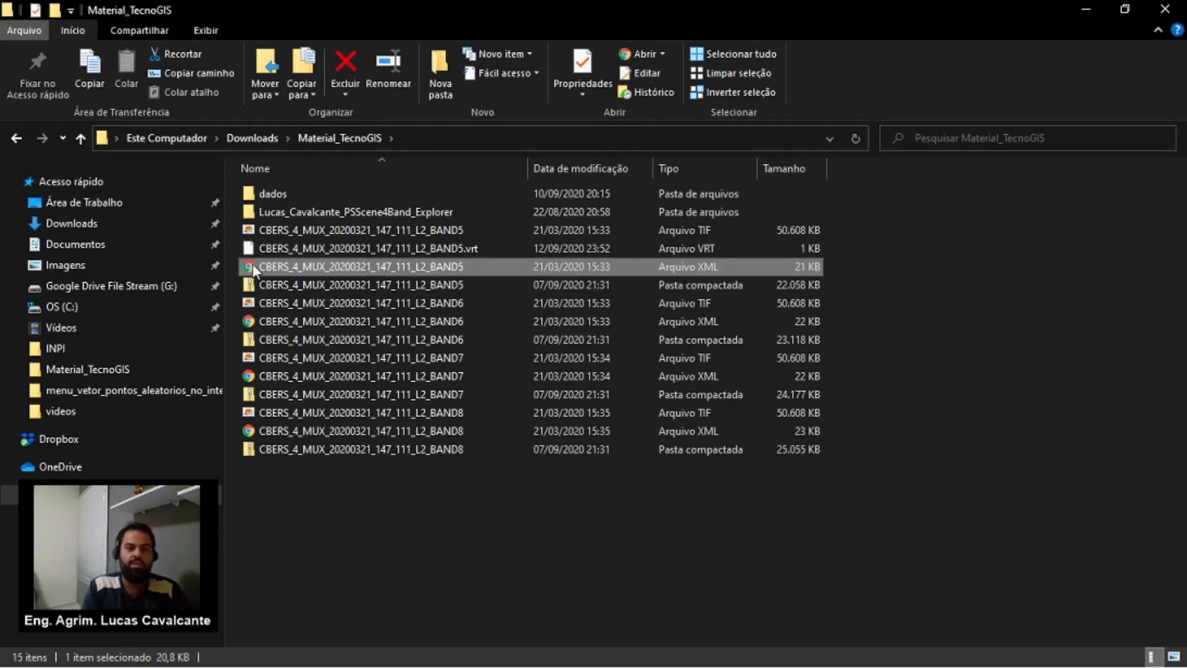
double_click(272, 265)
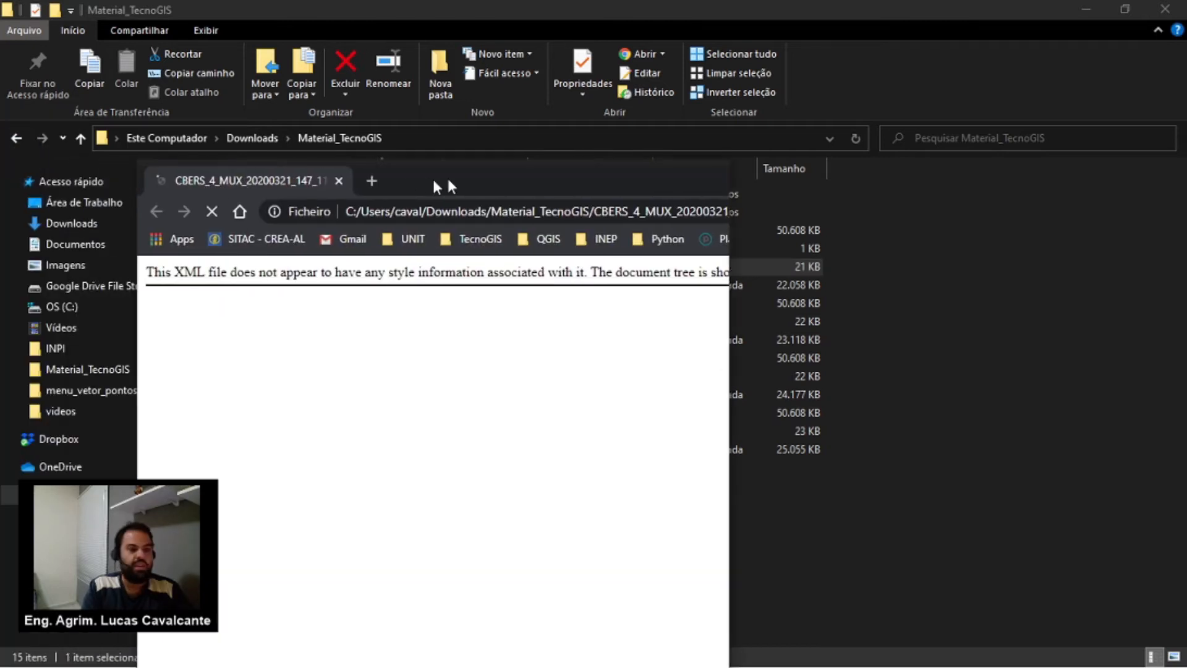
left_click_drag(434, 183, 629, 3)
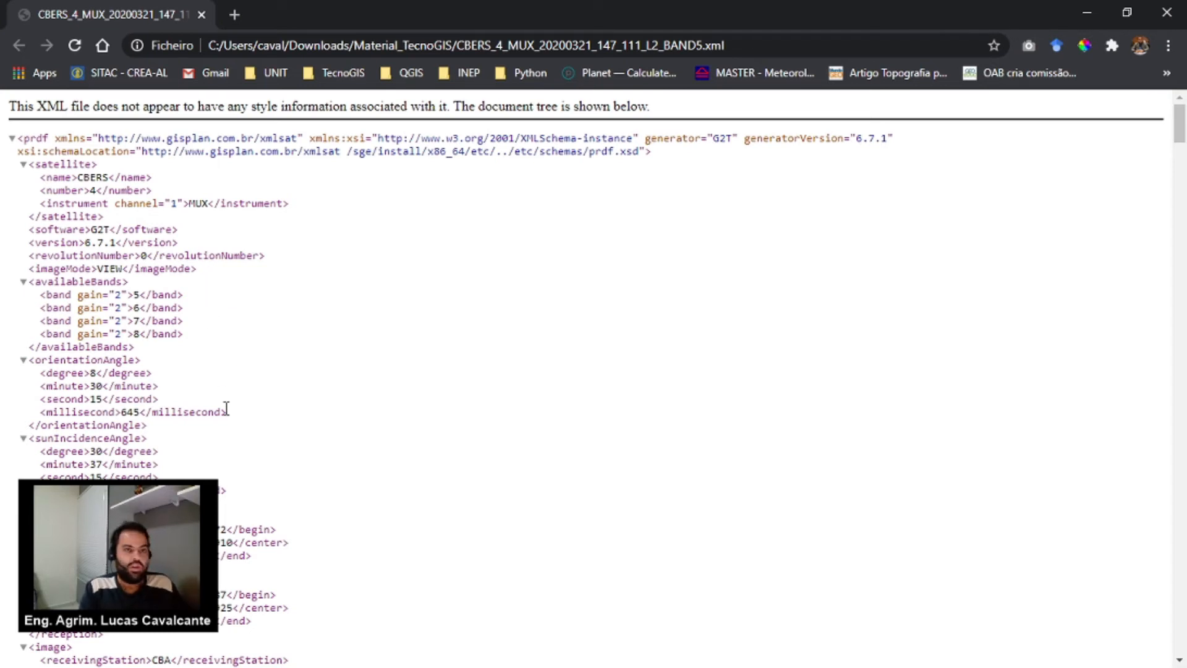
Search the XML metadata for "datum", examine the datum, projection name and origin longitude, and return to SPRING
key("ctrl+f")
type("datum")
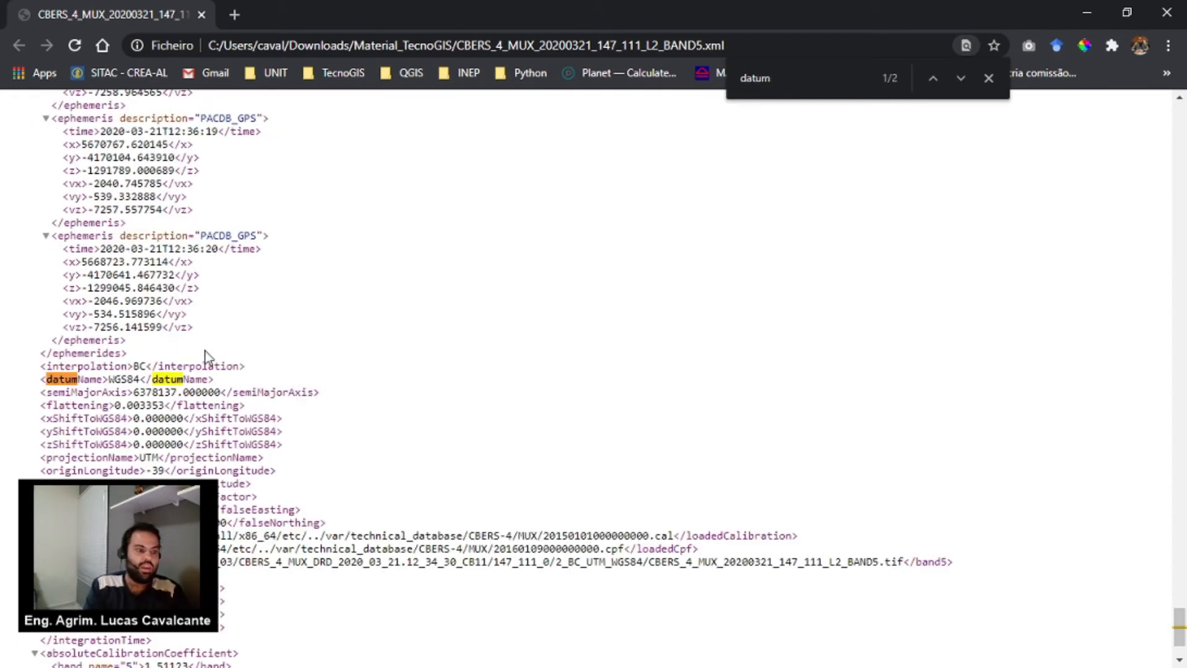
scroll(156, 365, "down", 2)
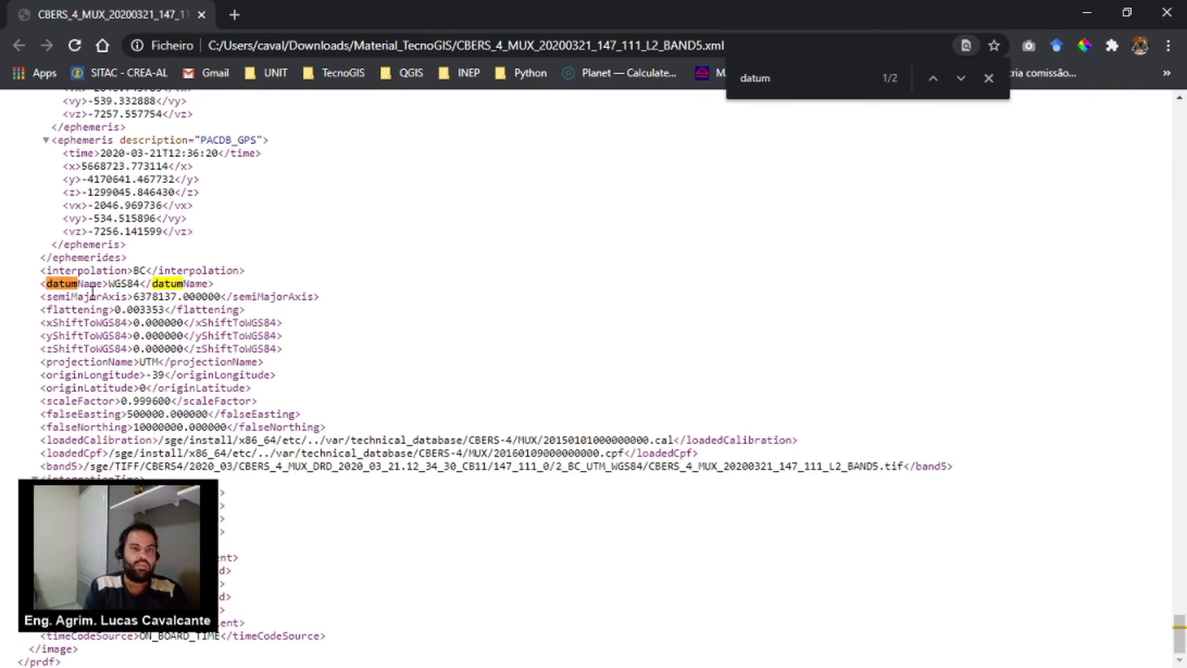
left_click_drag(103, 284, 134, 288)
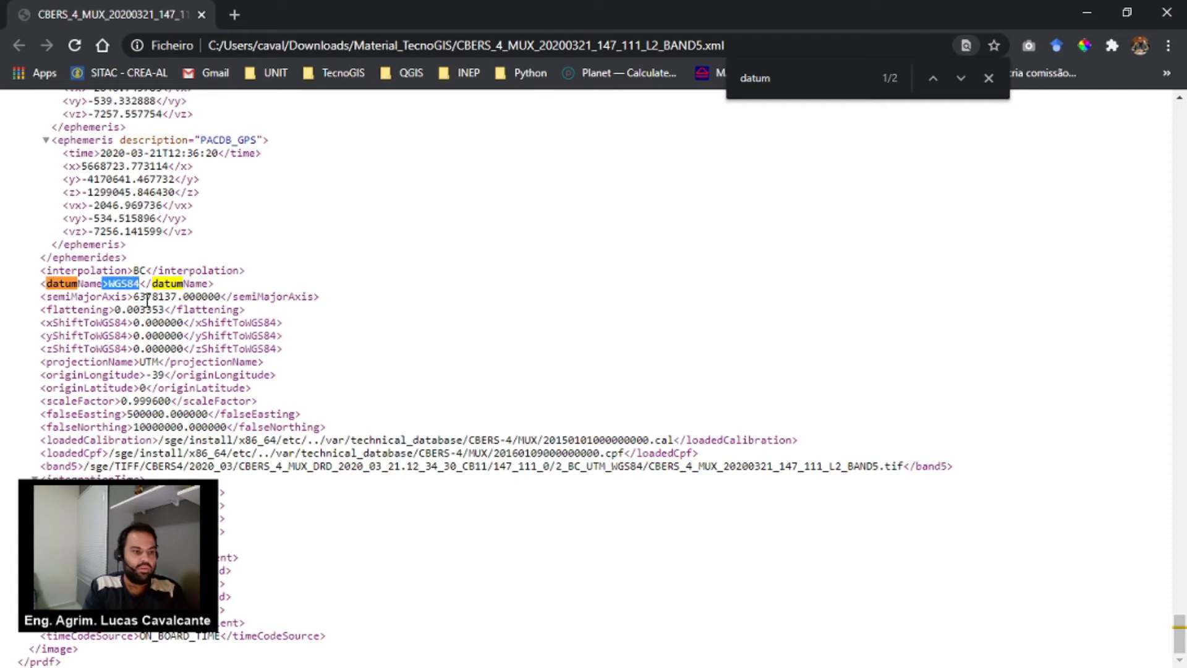
left_click_drag(134, 362, 163, 375)
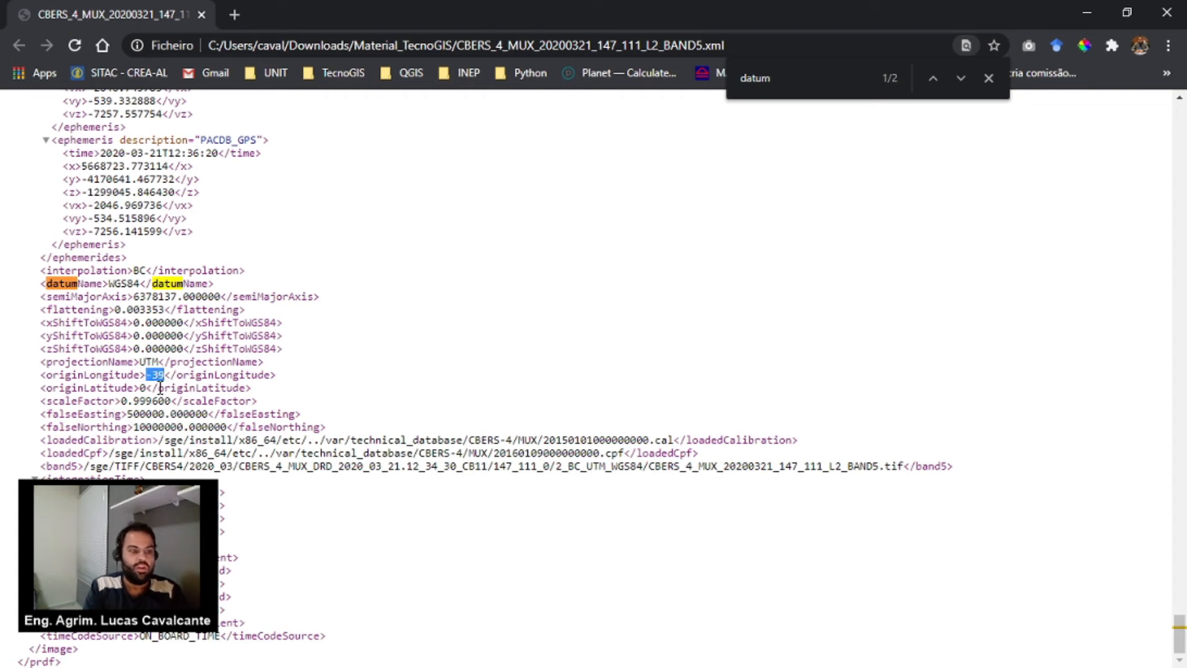
left_click(162, 381)
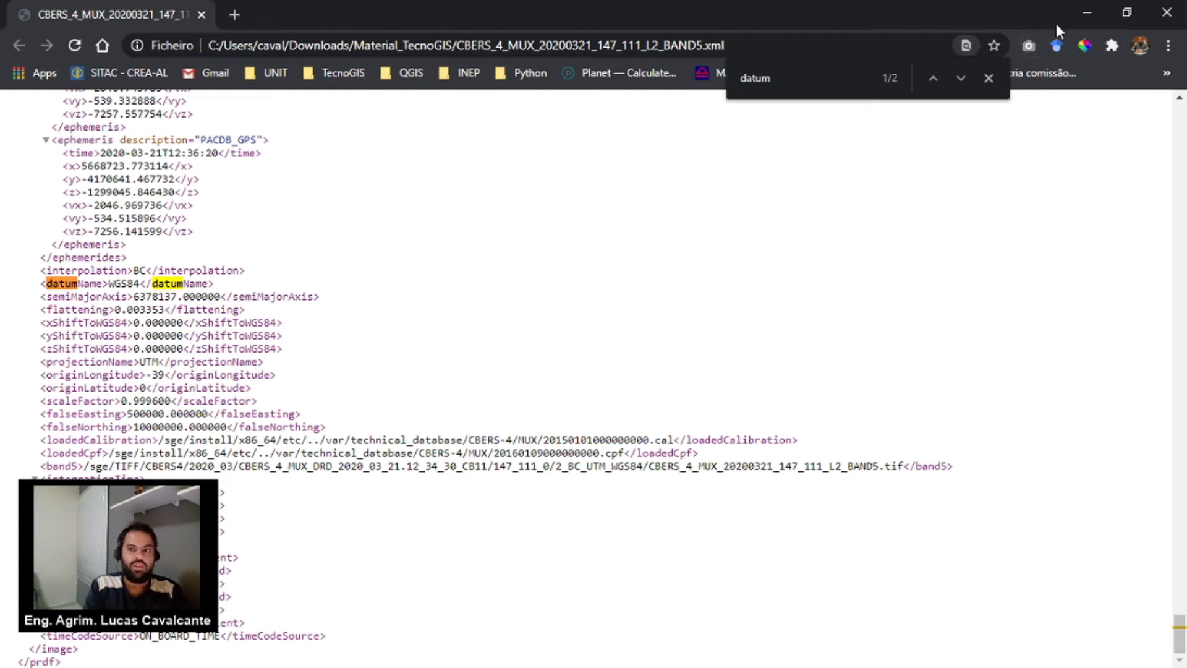
left_click(1083, 12)
left_click(1085, 9)
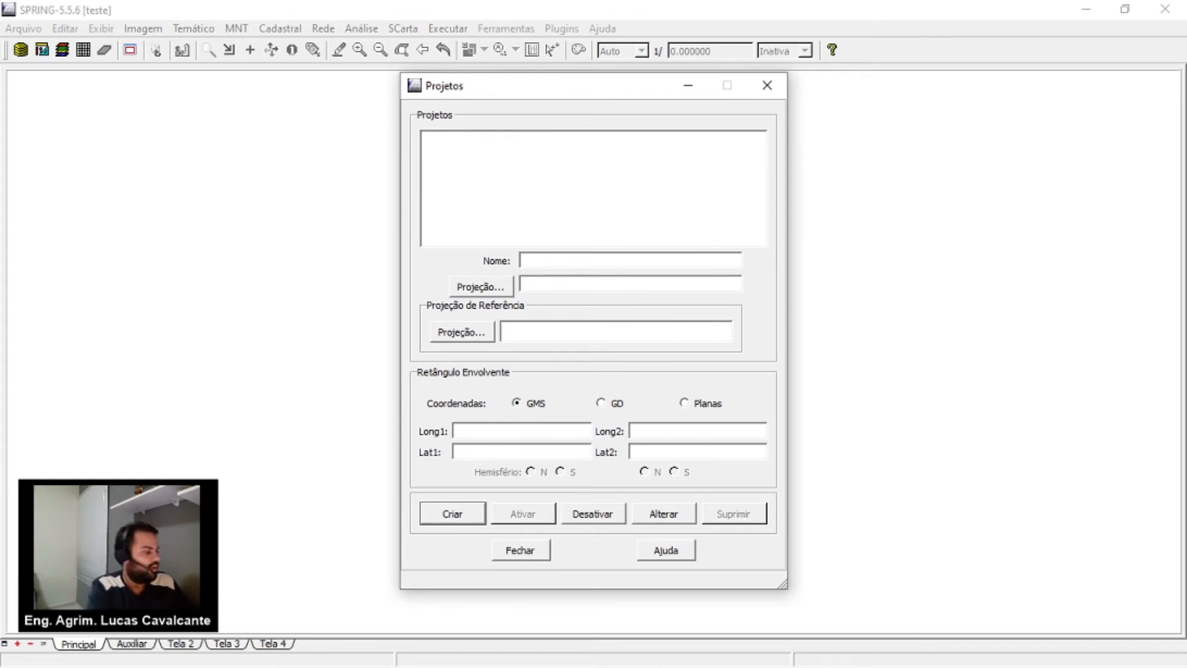
Name the project cbers and choose the UTM projection system with the ITRF(WGS84) datum
type("cbers")
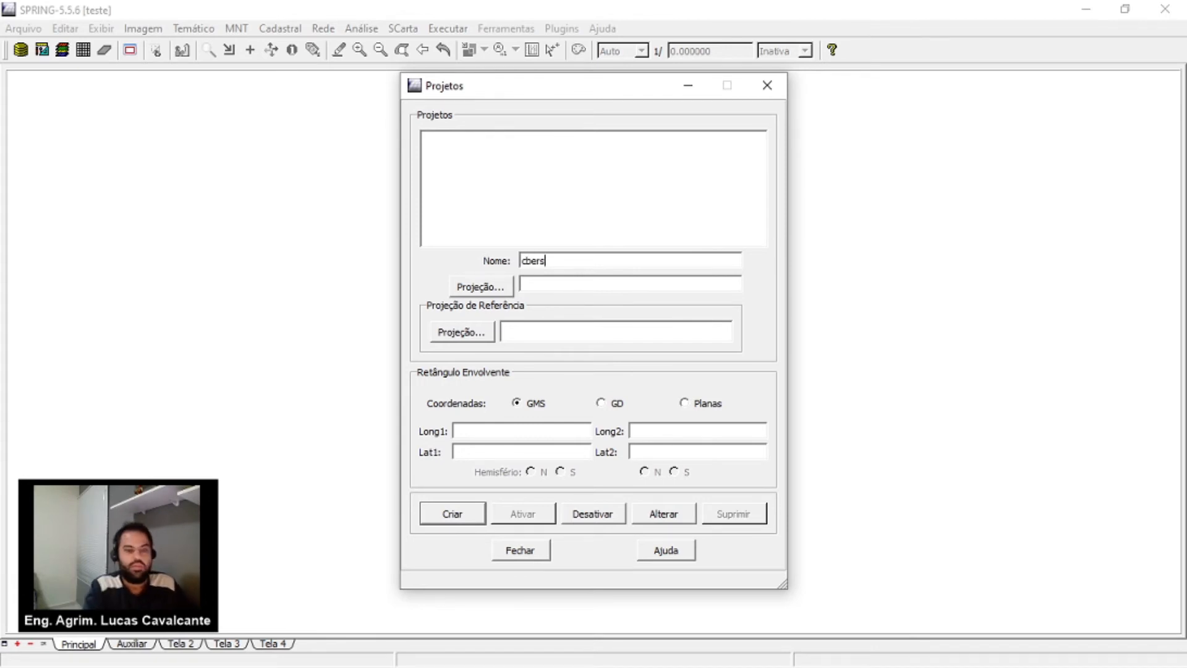
left_click(507, 287)
left_click(489, 210)
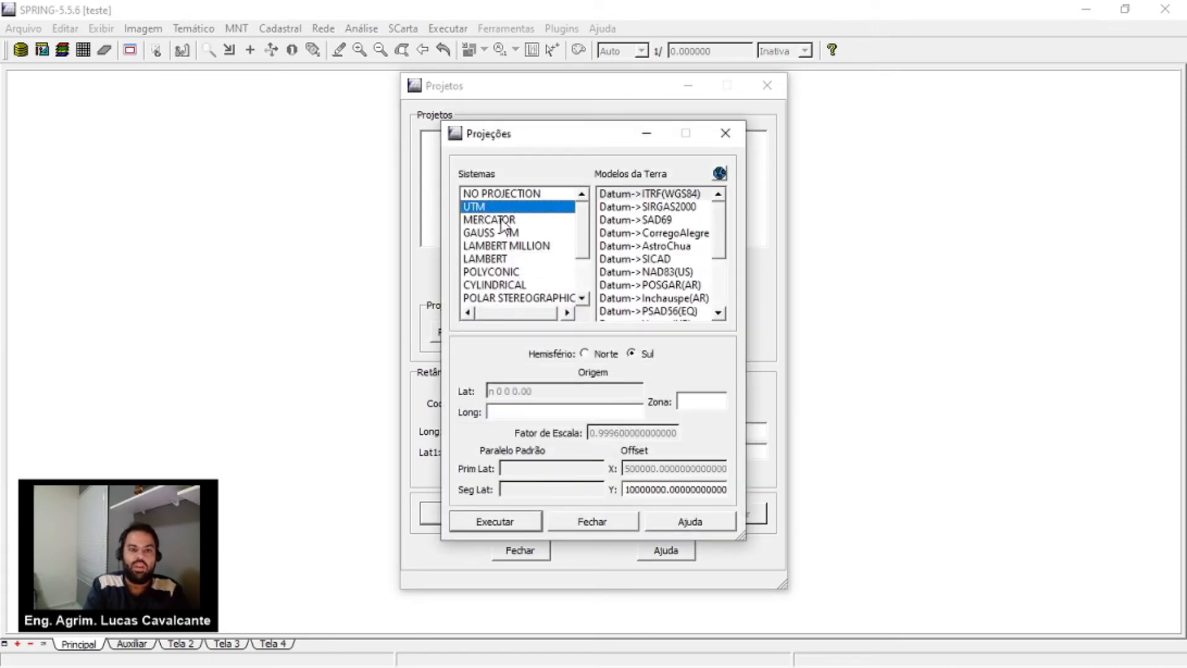
left_click(696, 194)
Set the projection's zone to 24 and its origin longitude to o 39 0 0, and apply the projection
left_click(705, 401)
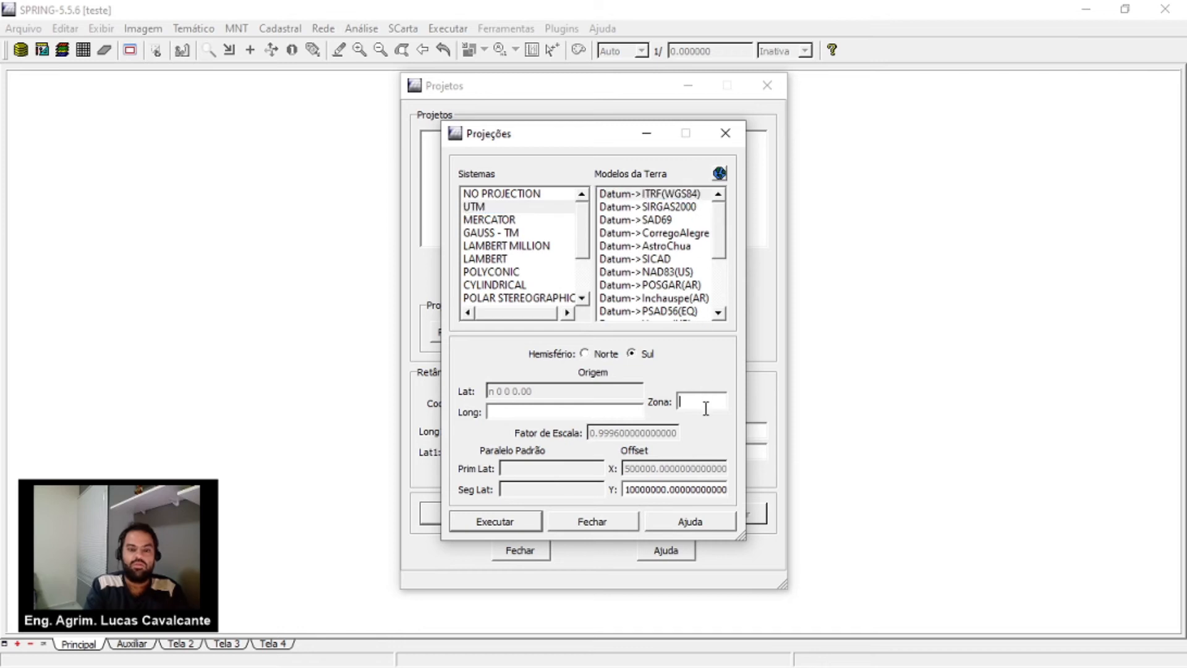
type("24")
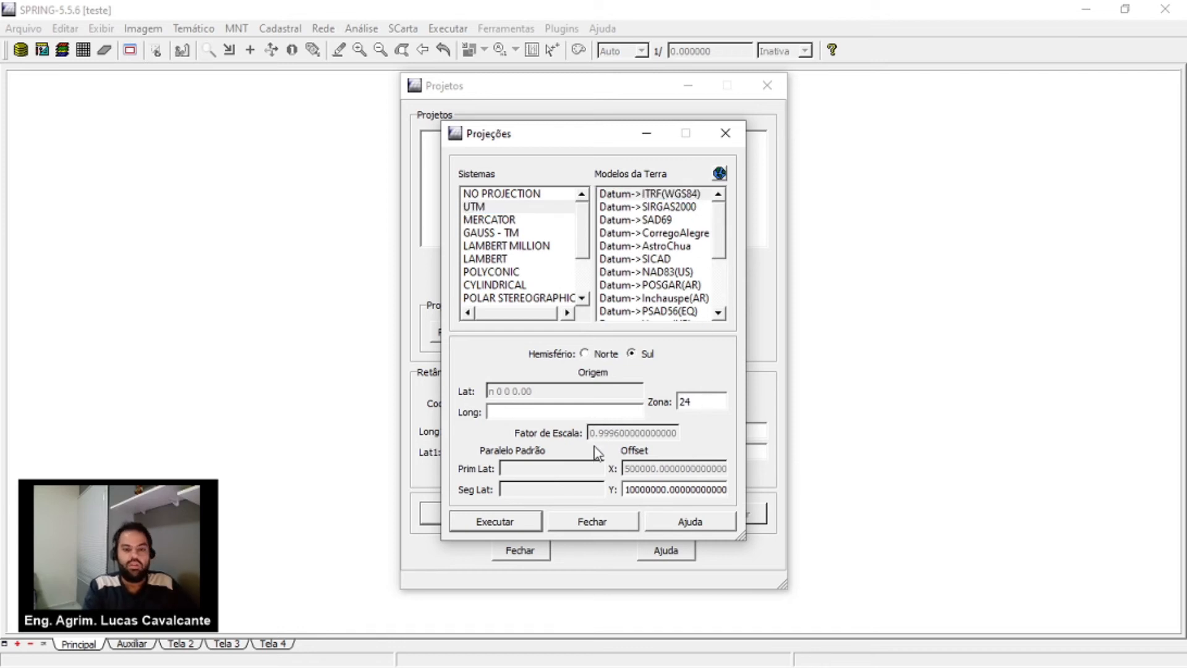
left_click(595, 412)
type("o 39 0 0")
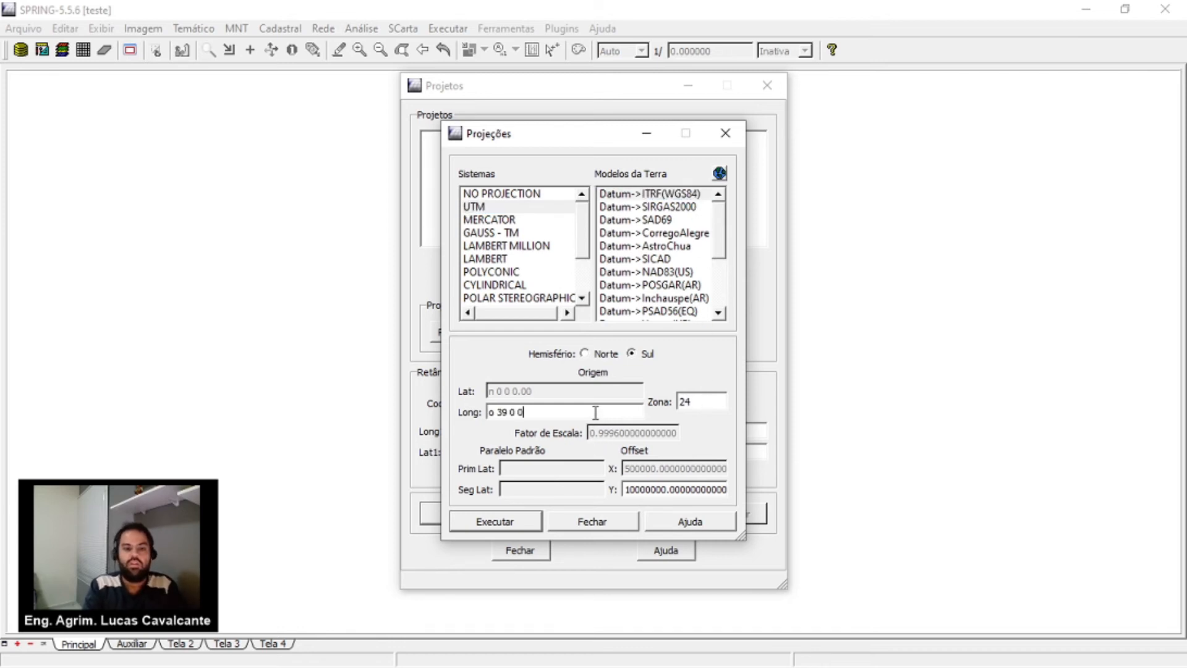
double_click(521, 412)
left_click_drag(521, 412, 487, 413)
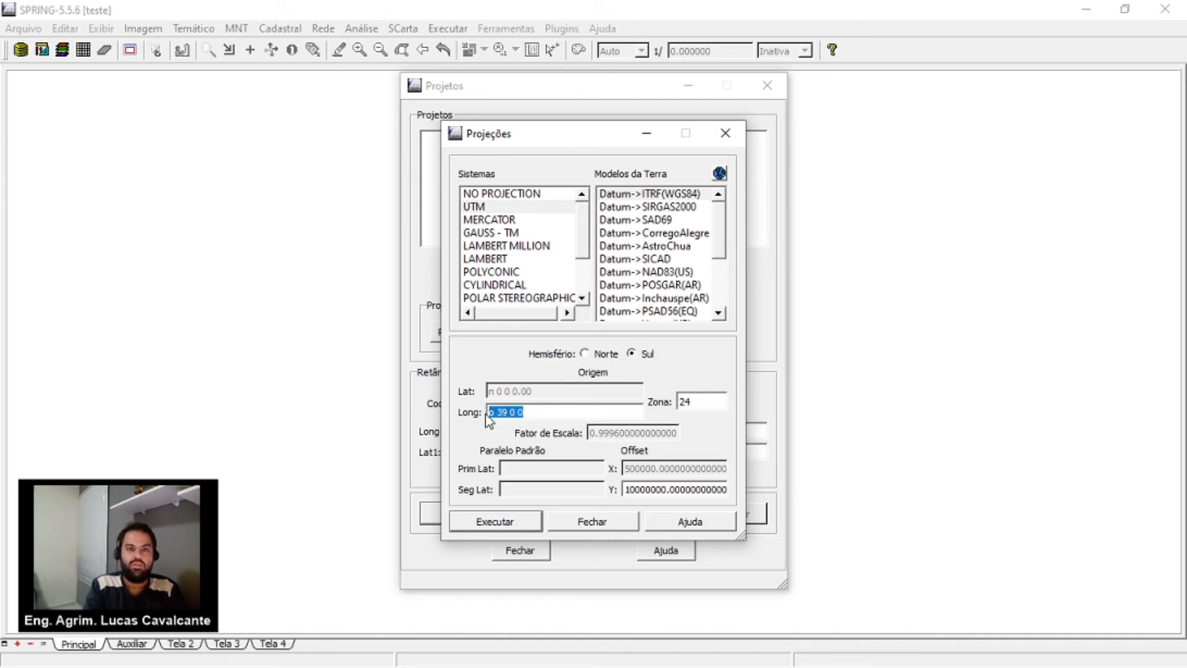
left_click(521, 520)
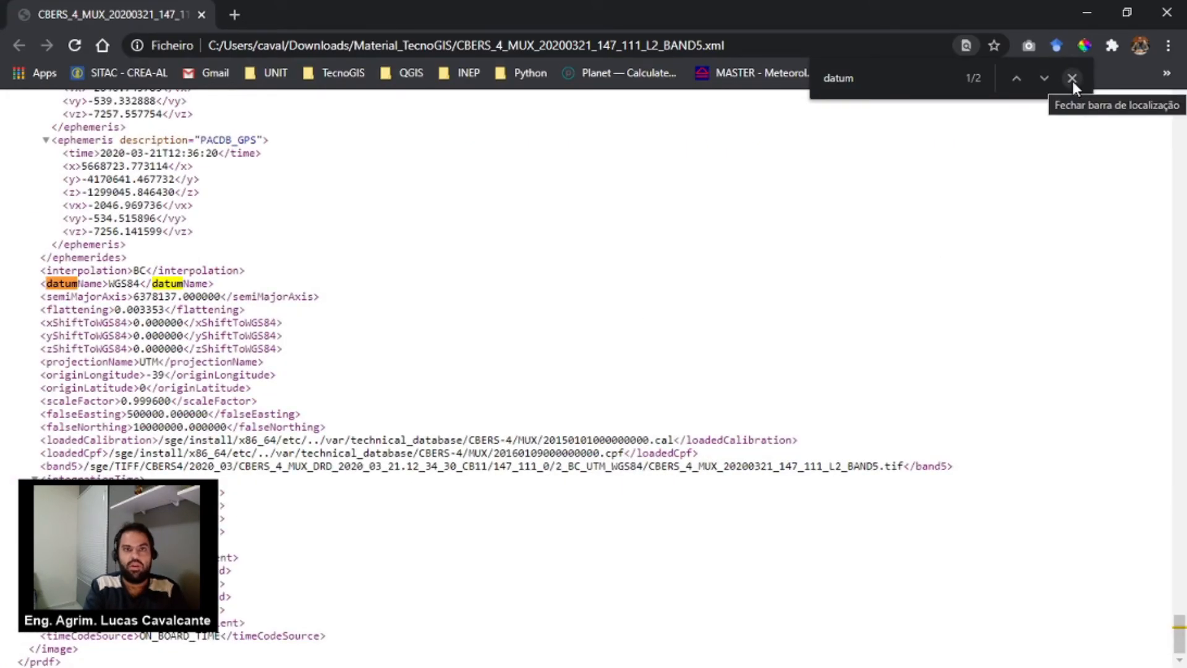
Search the XML metadata in the browser for "box", examine the bounding box's UL and UR corner coordinates, and return to SPRING
left_click_drag(902, 80, 779, 78)
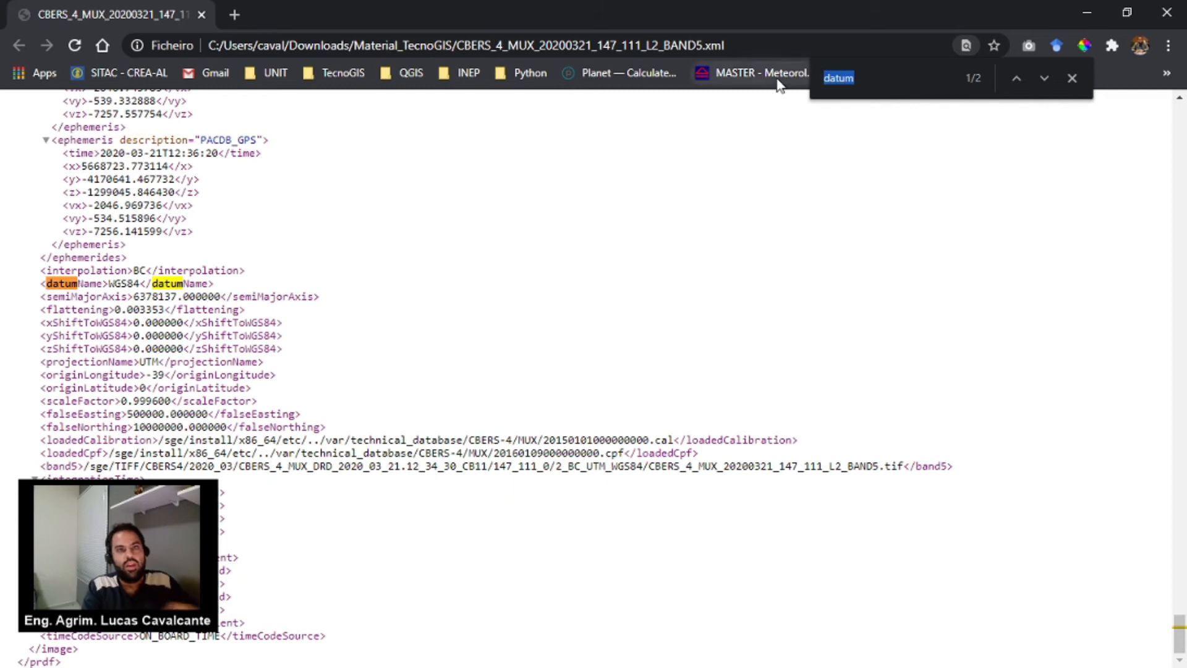
type("box")
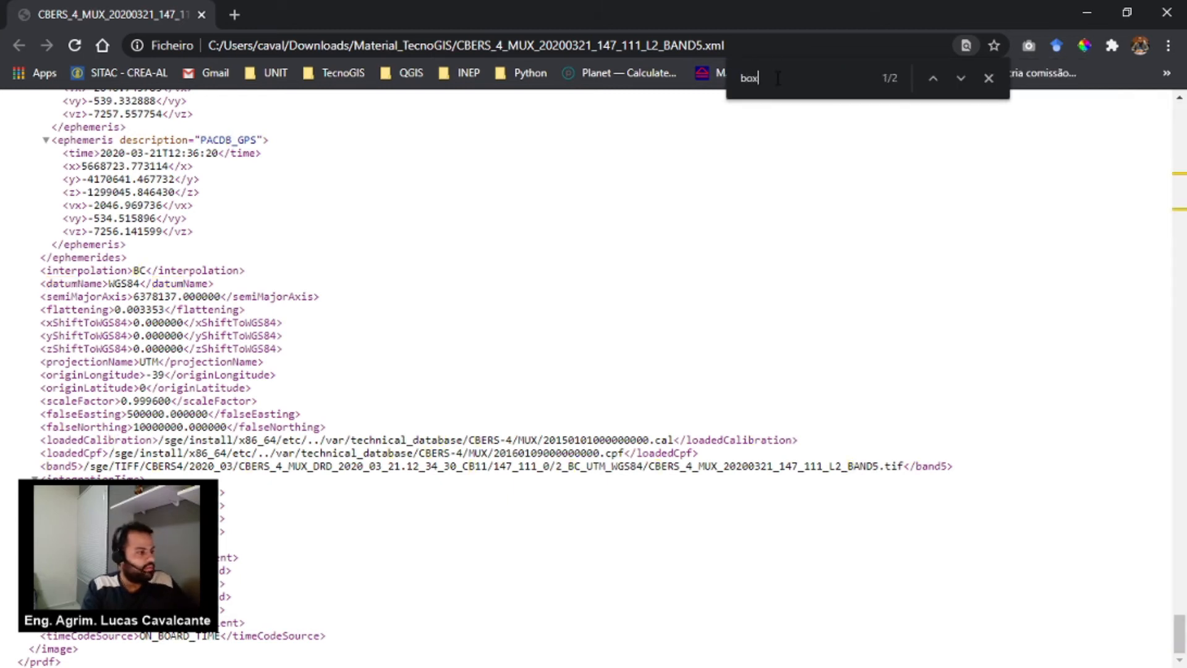
key("Return")
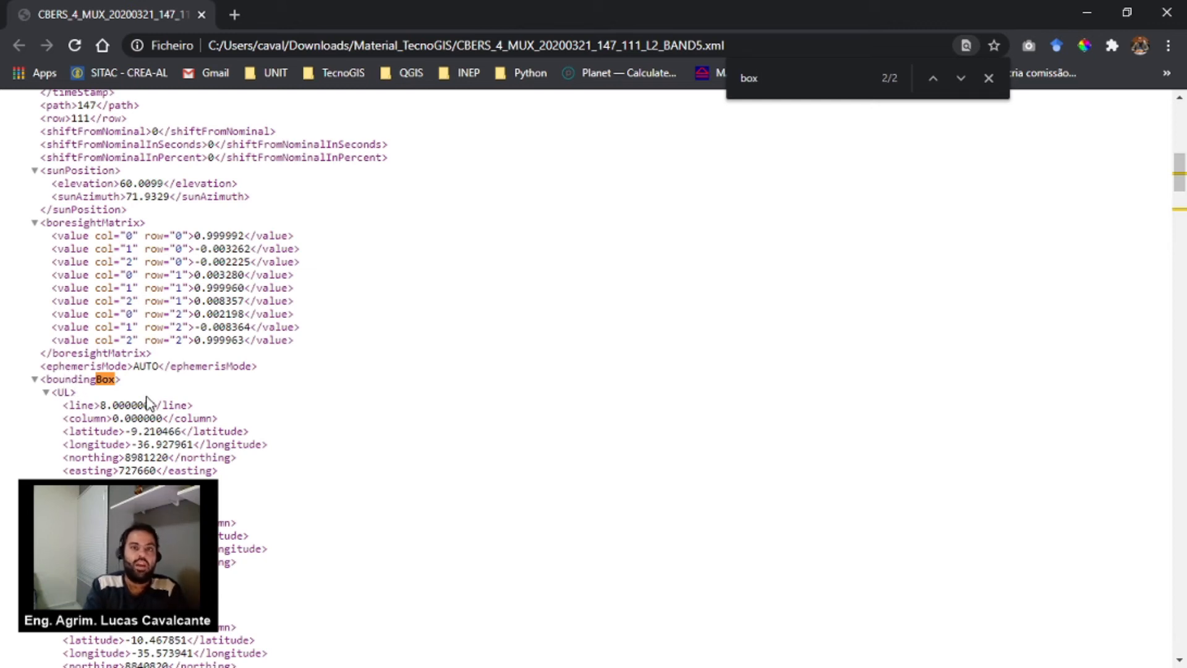
scroll(148, 403, "down", 3)
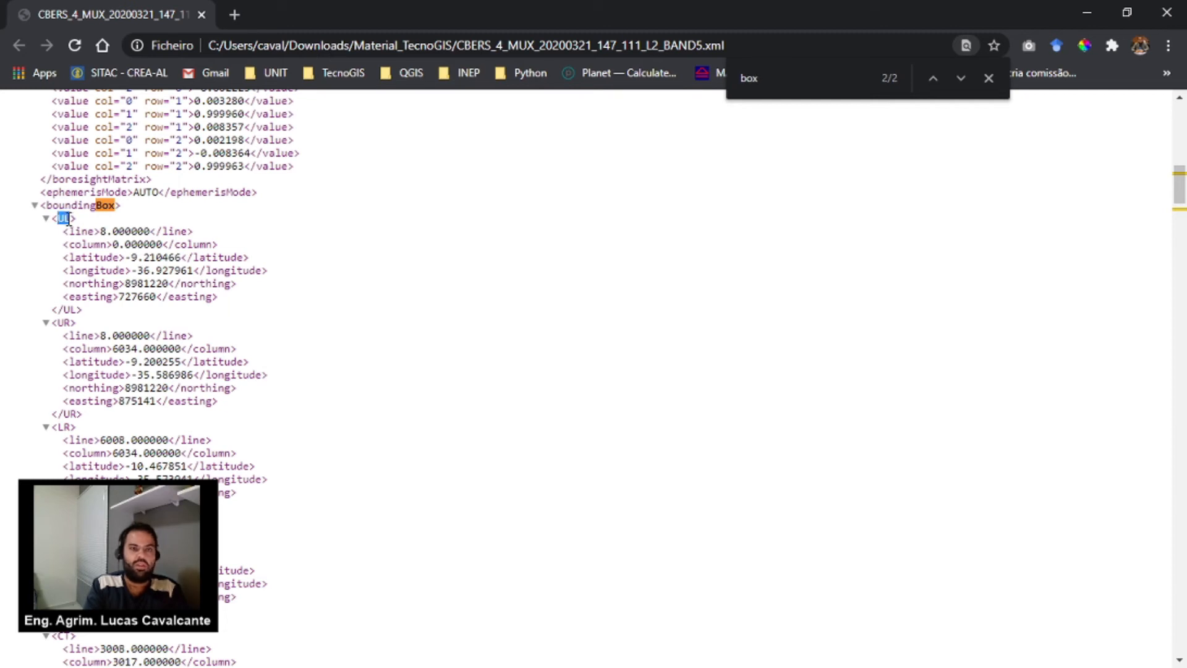
left_click_drag(52, 322, 68, 322)
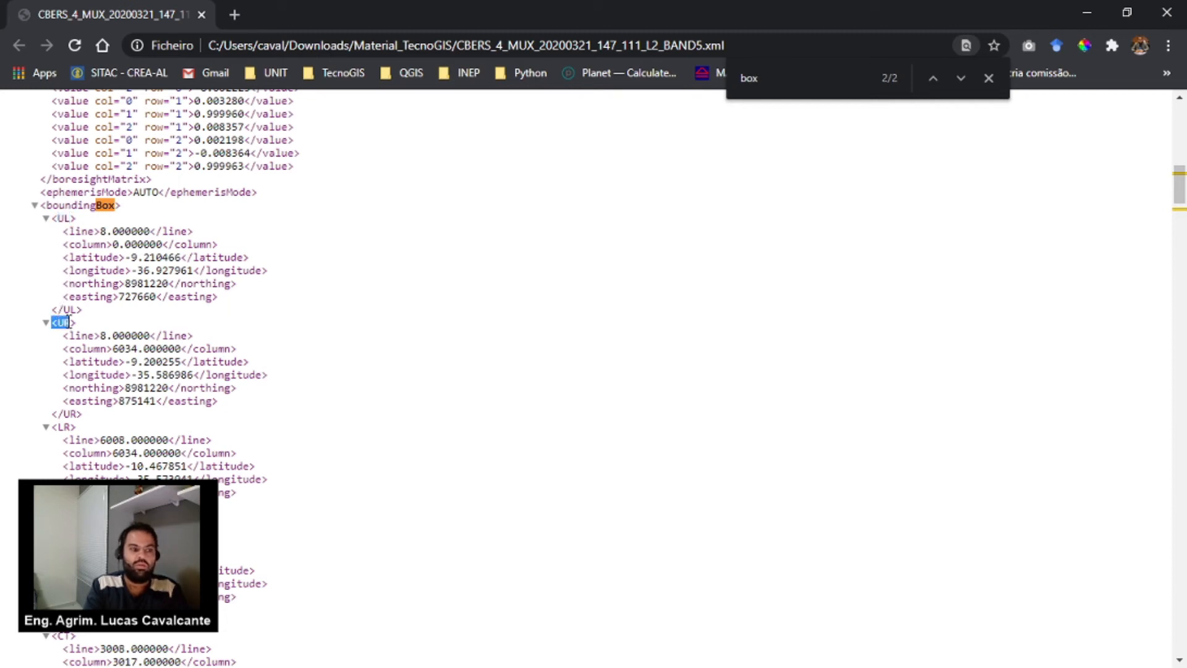
scroll(70, 322, "down", 3)
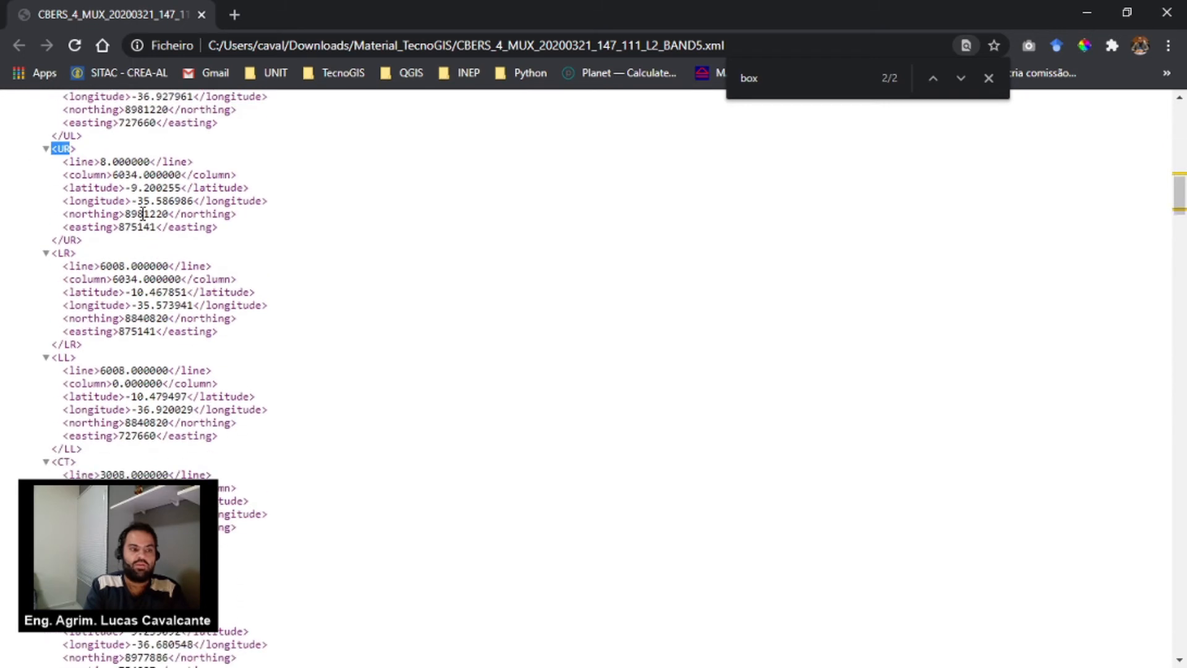
left_click_drag(125, 188, 180, 188)
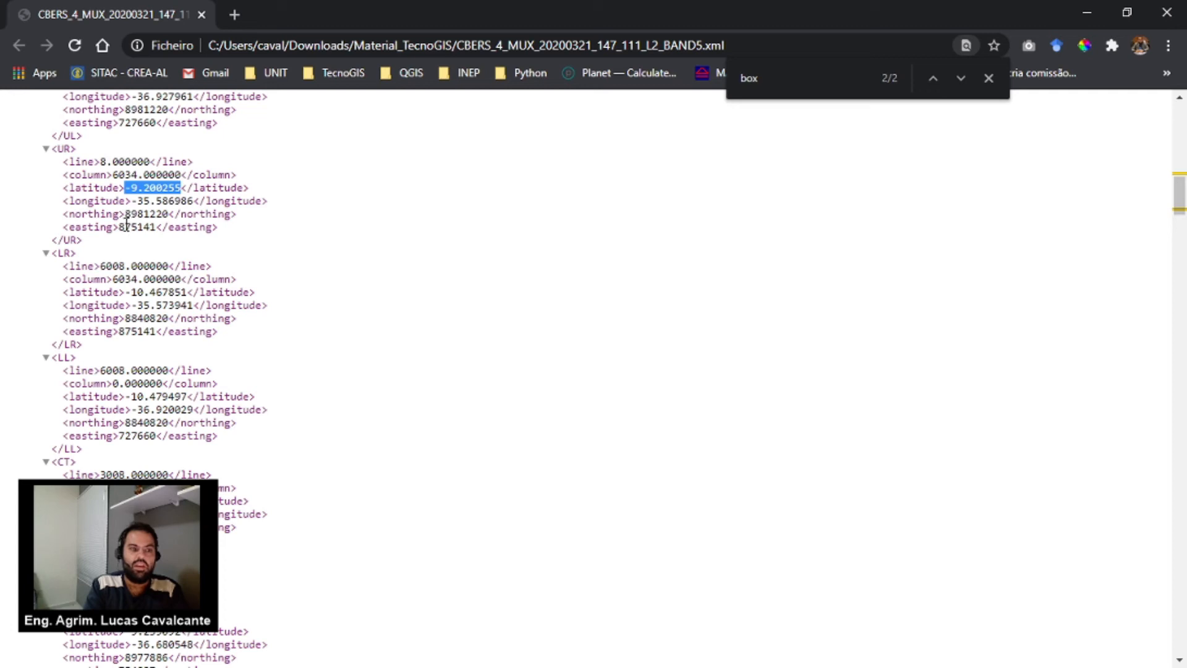
left_click_drag(125, 213, 166, 211)
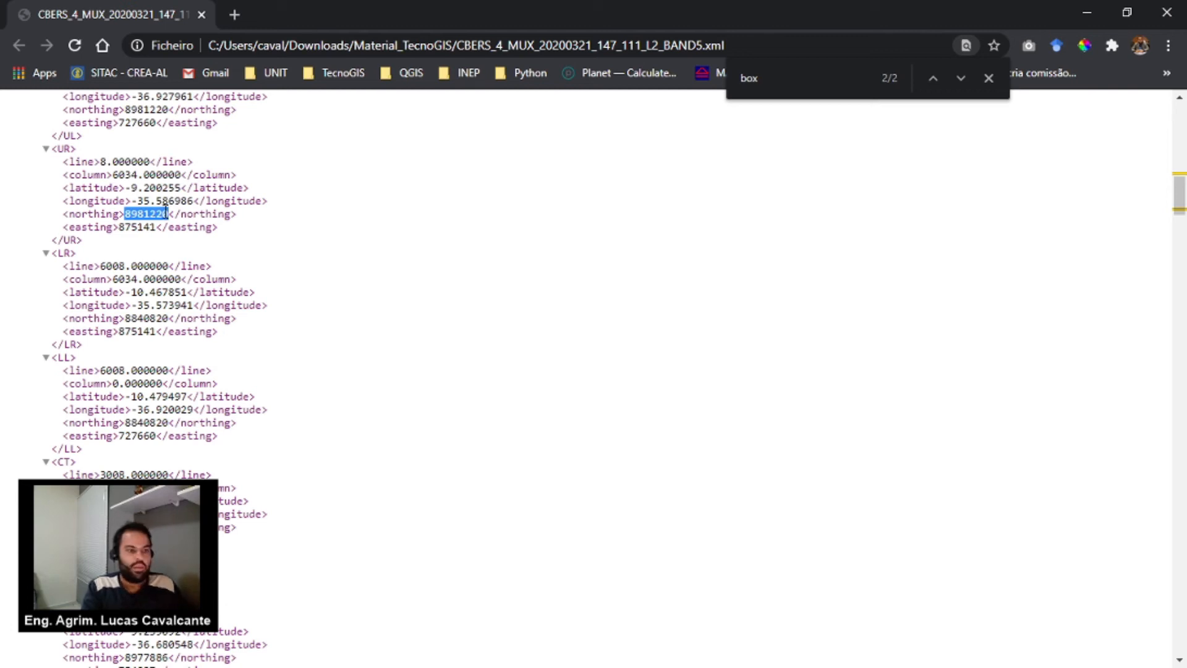
left_click(1086, 15)
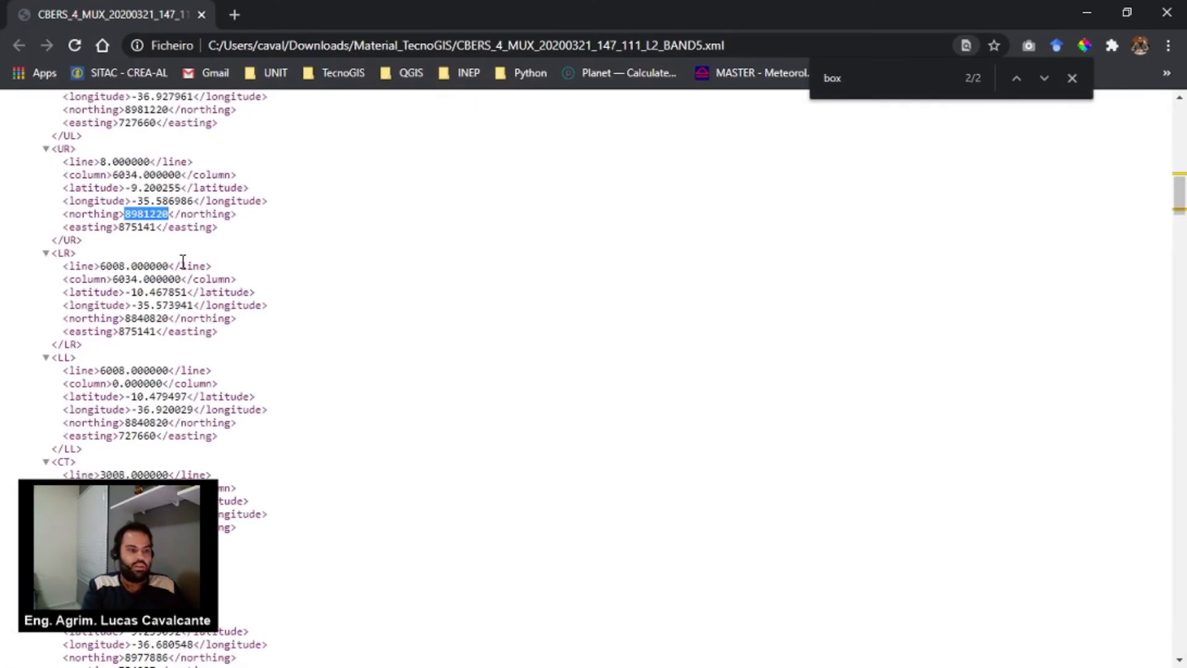
Copy the UR corner's northing 8981220 from the XML metadata into Y2 of the project's bounding rectangle in Planas coordinates
left_click(127, 216)
left_click_drag(124, 214, 168, 220)
key("ctrl+c")
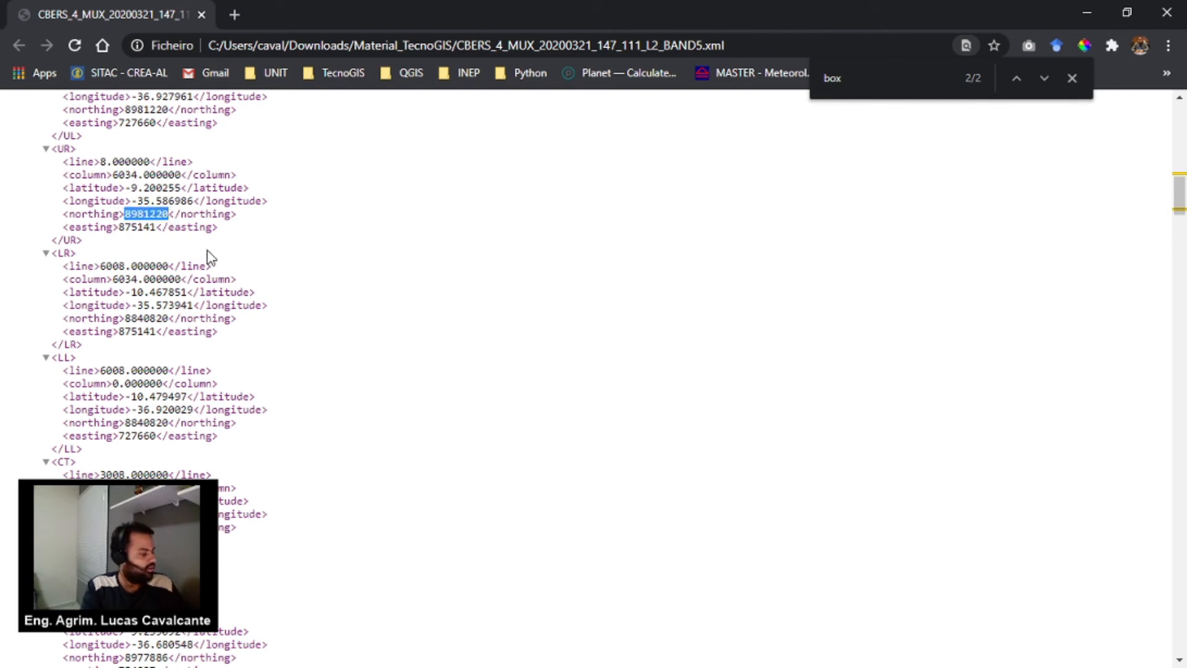
left_click(1086, 12)
left_click(647, 452)
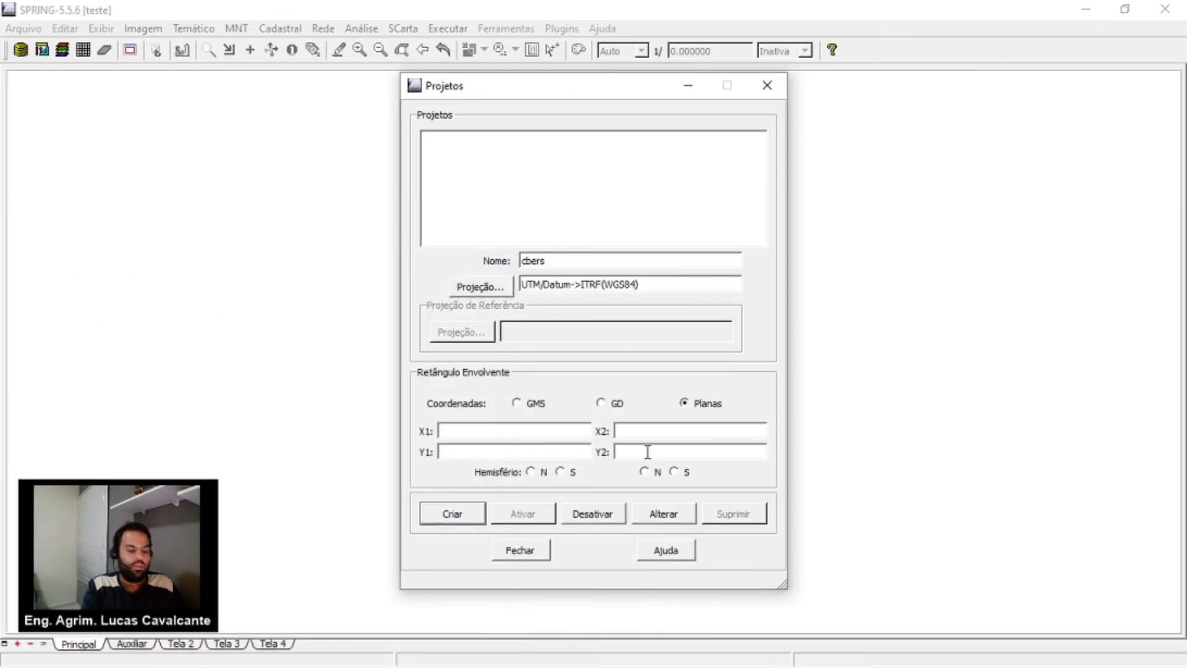
key("ctrl+v")
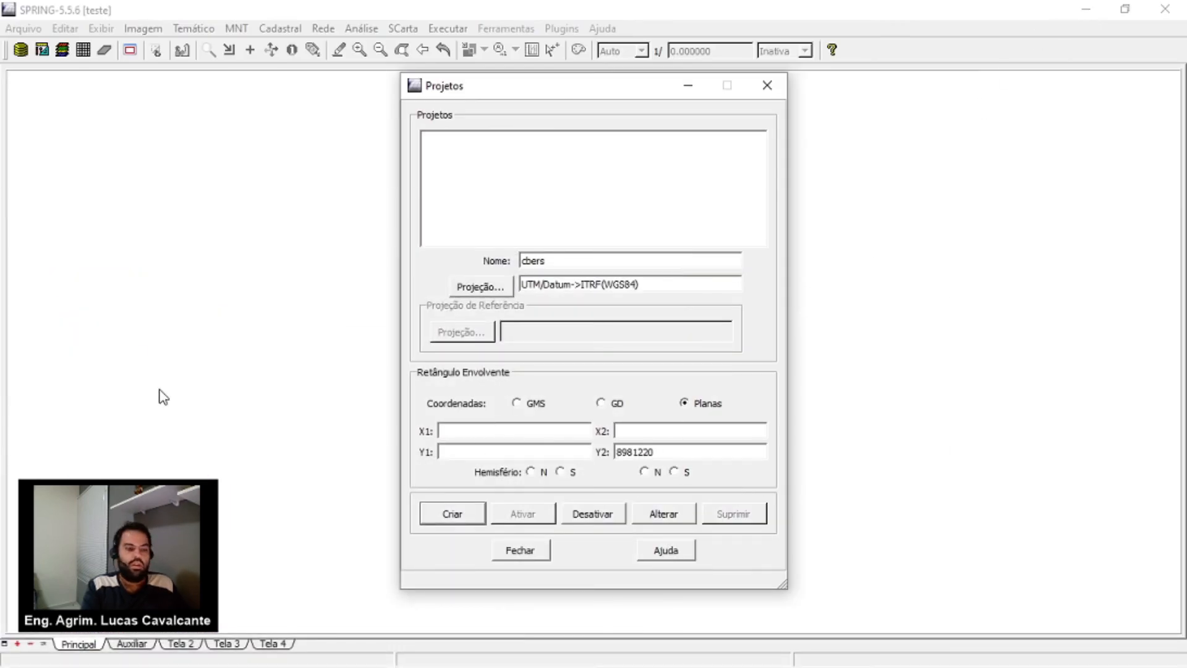
Copy the UR corner's easting 875141 from the XML metadata into X2 of the project's bounding rectangle
key("alt+Tab")
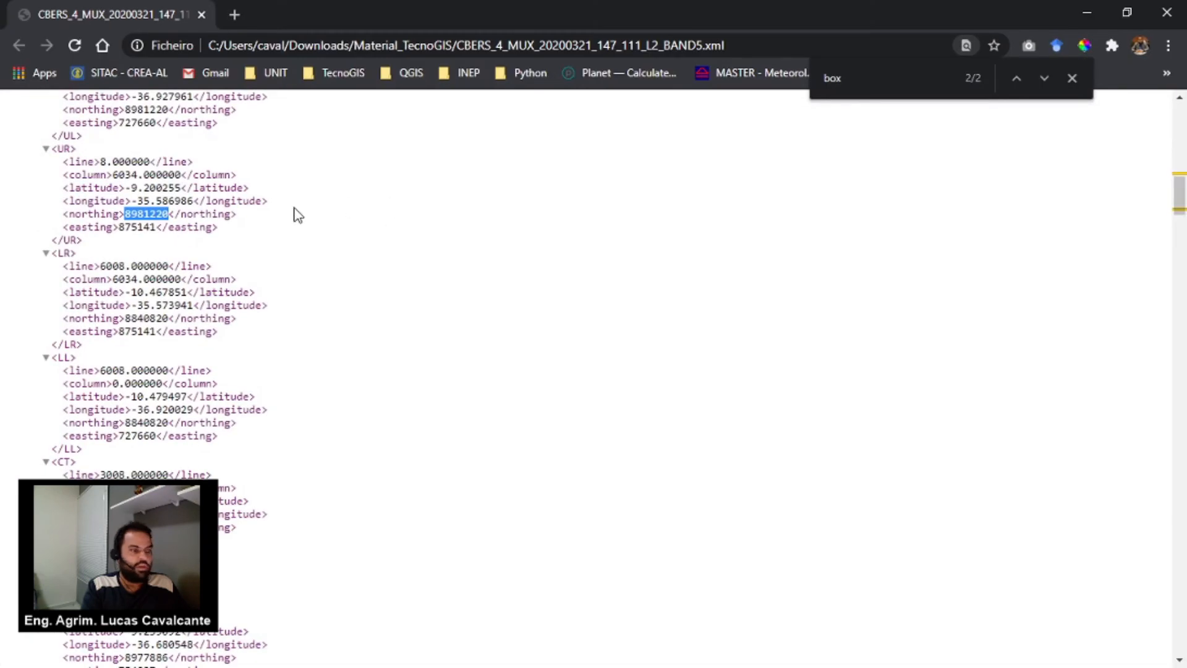
left_click_drag(119, 226, 155, 227)
key("ctrl+c")
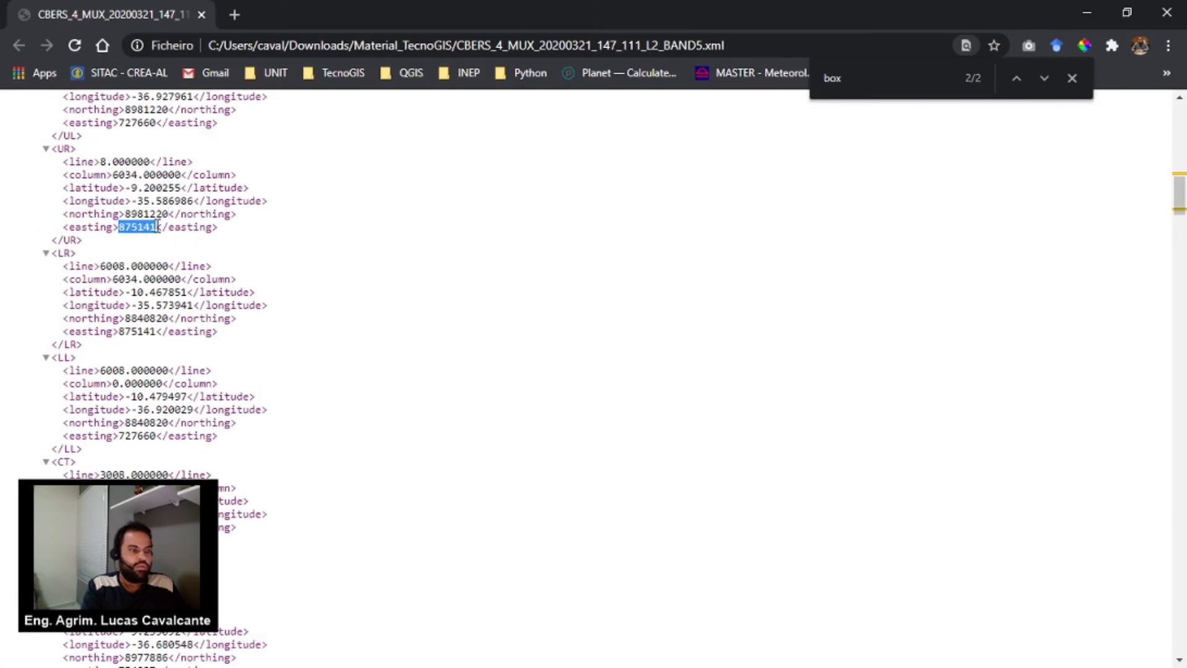
left_click(1081, 11)
left_click(683, 422)
key("ctrl+v")
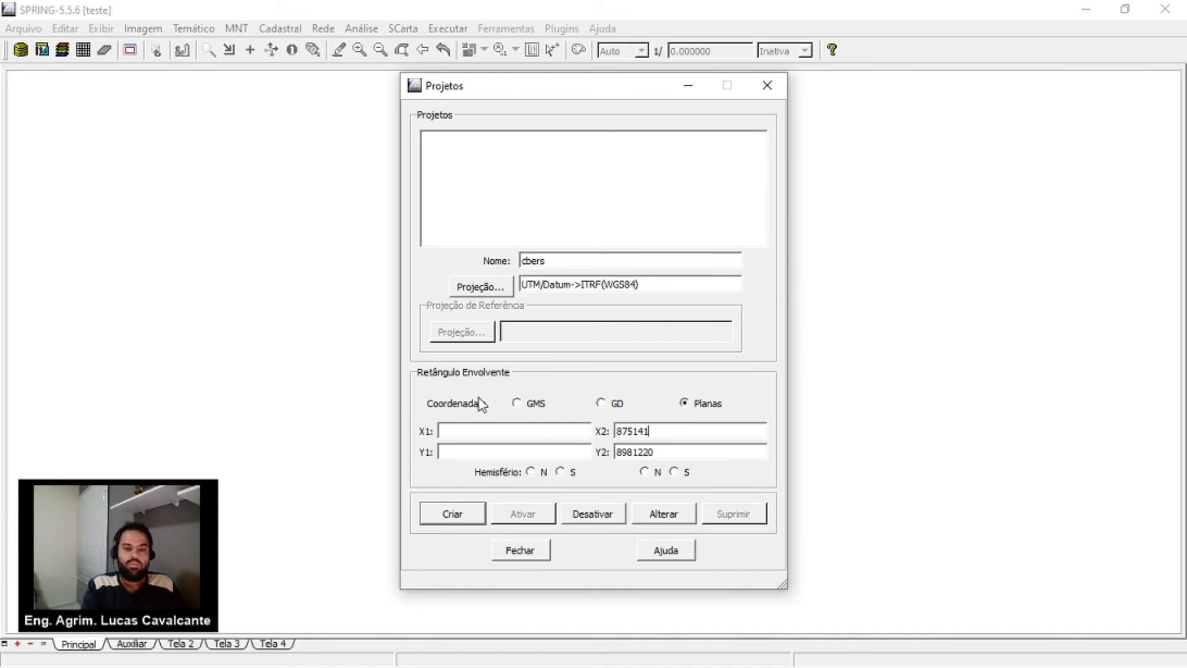
Copy the LL corner's northing 8840820 from the XML metadata into Y1 of the project's bounding rectangle
left_click(1086, 9)
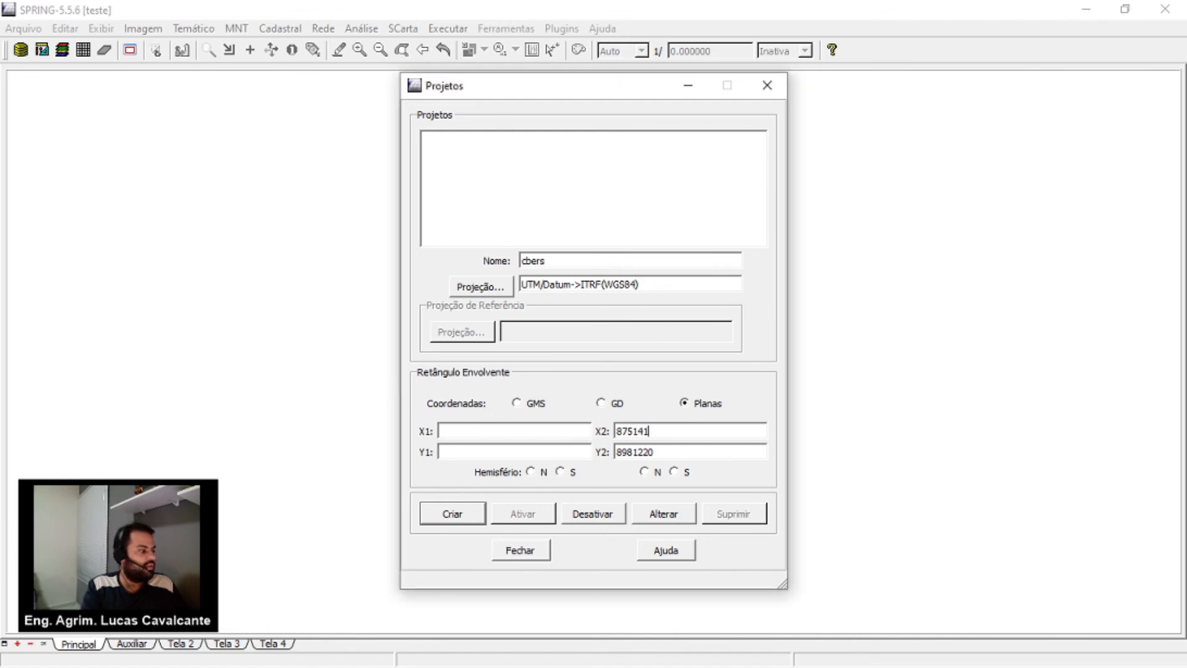
key("alt+Tab")
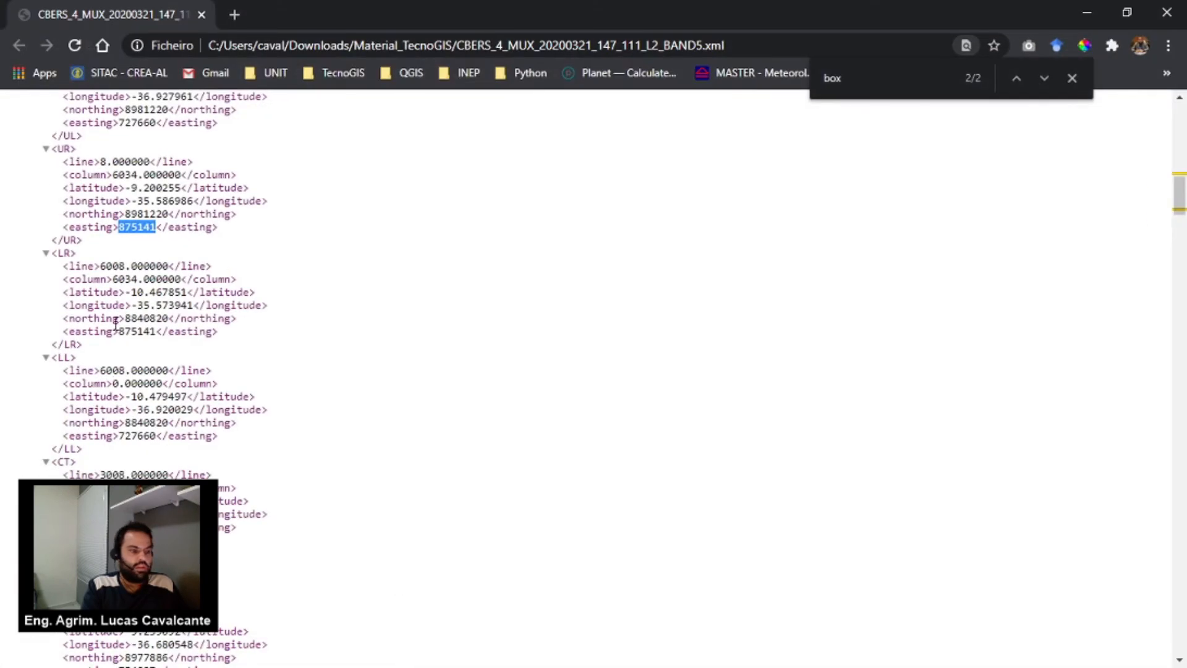
scroll(115, 306, "down", 2)
left_click_drag(59, 270, 70, 272)
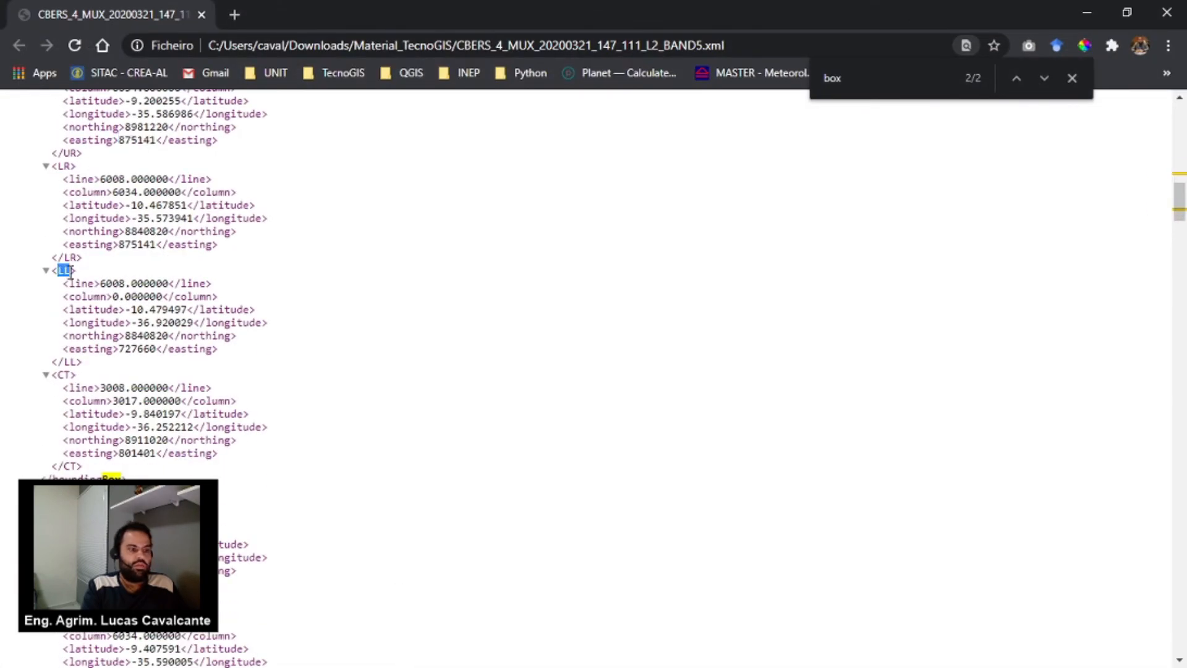
left_click_drag(124, 335, 166, 333)
key("ctrl+c")
left_click(1086, 12)
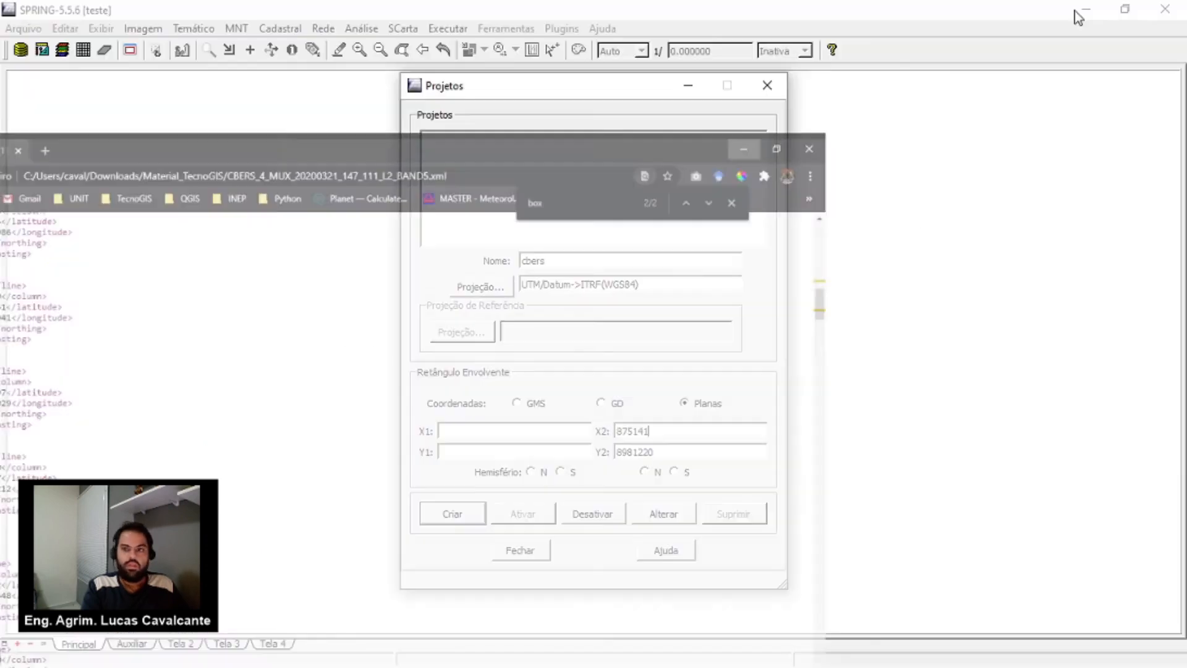
left_click(468, 454)
key("ctrl+v")
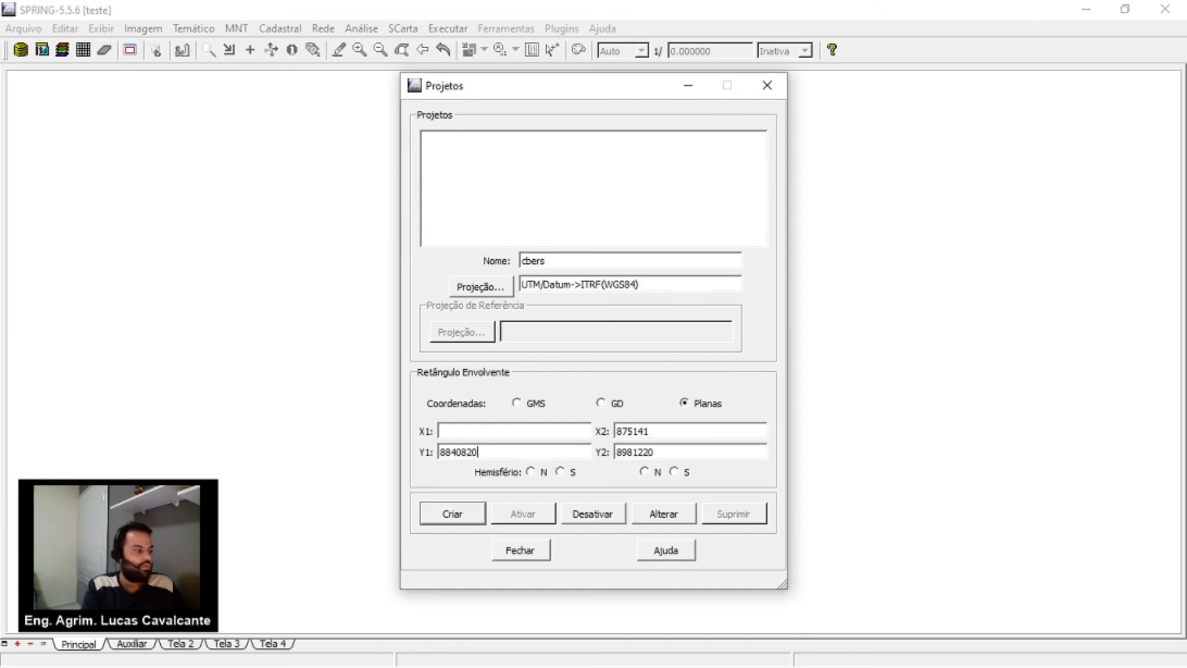
Copy the LL corner's easting 727660 from the XML metadata into X1 and create the cbers project
key("alt+Tab")
left_click_drag(119, 348, 153, 348)
key("ctrl+c")
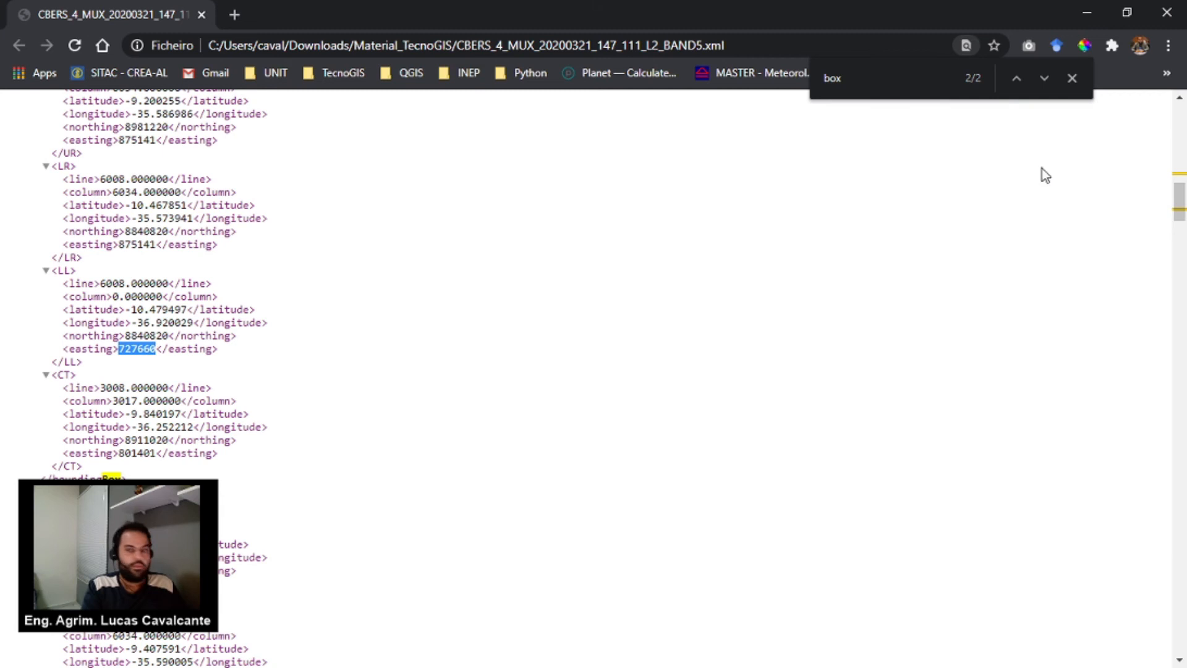
left_click(1079, 16)
key("ctrl+v")
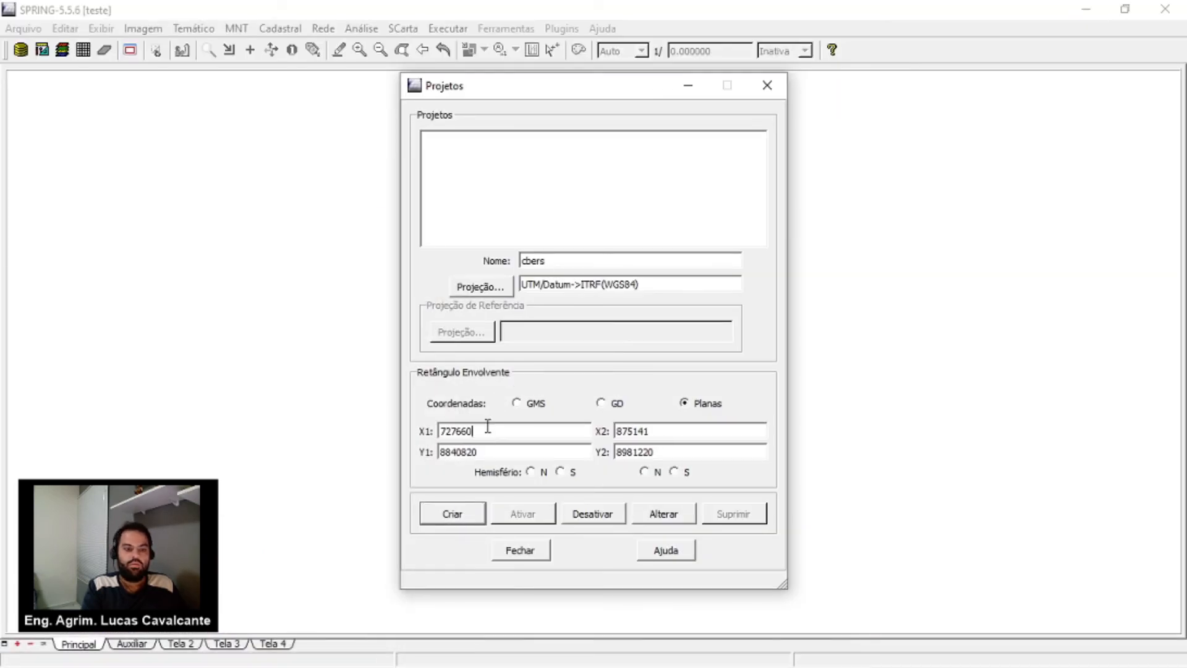
left_click(467, 515)
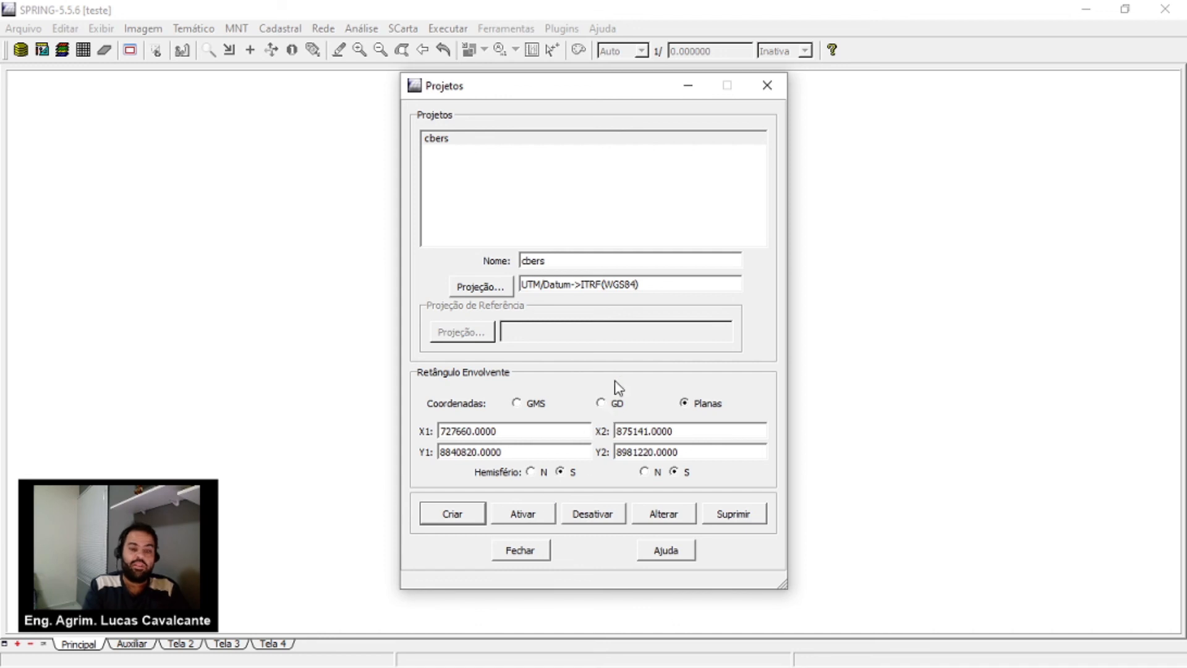
Show the bounding rectangle in GD coordinates, compare it with the LL corner in the XML metadata, and return to Planas coordinates
left_click(601, 403)
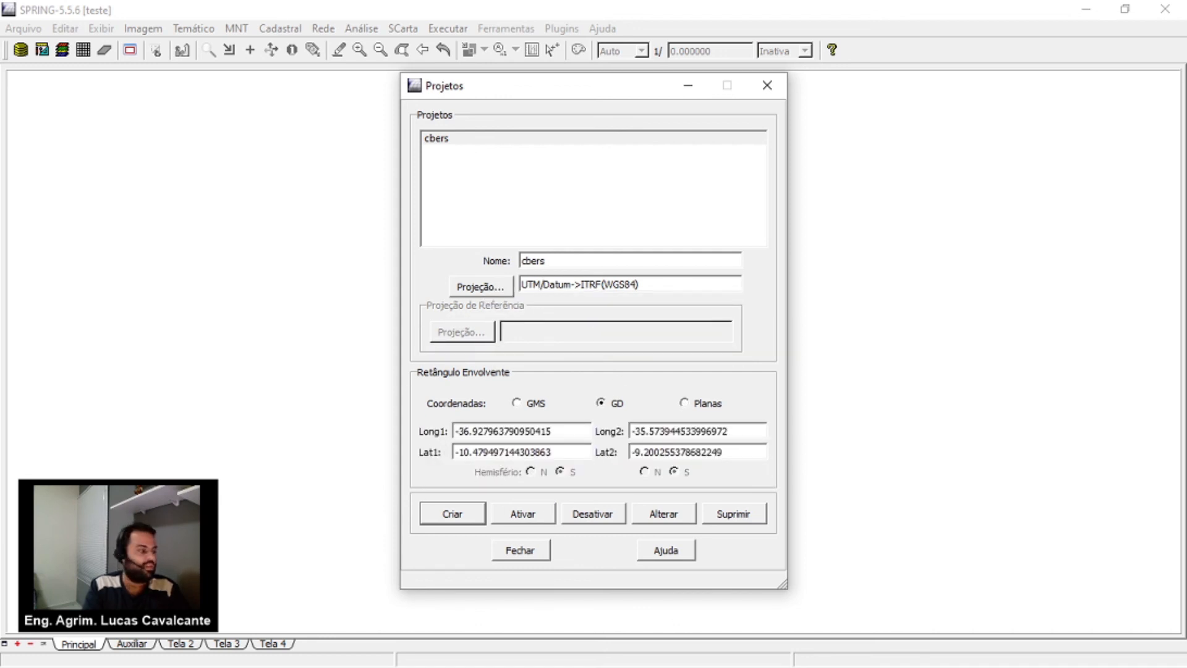
key("alt+Tab")
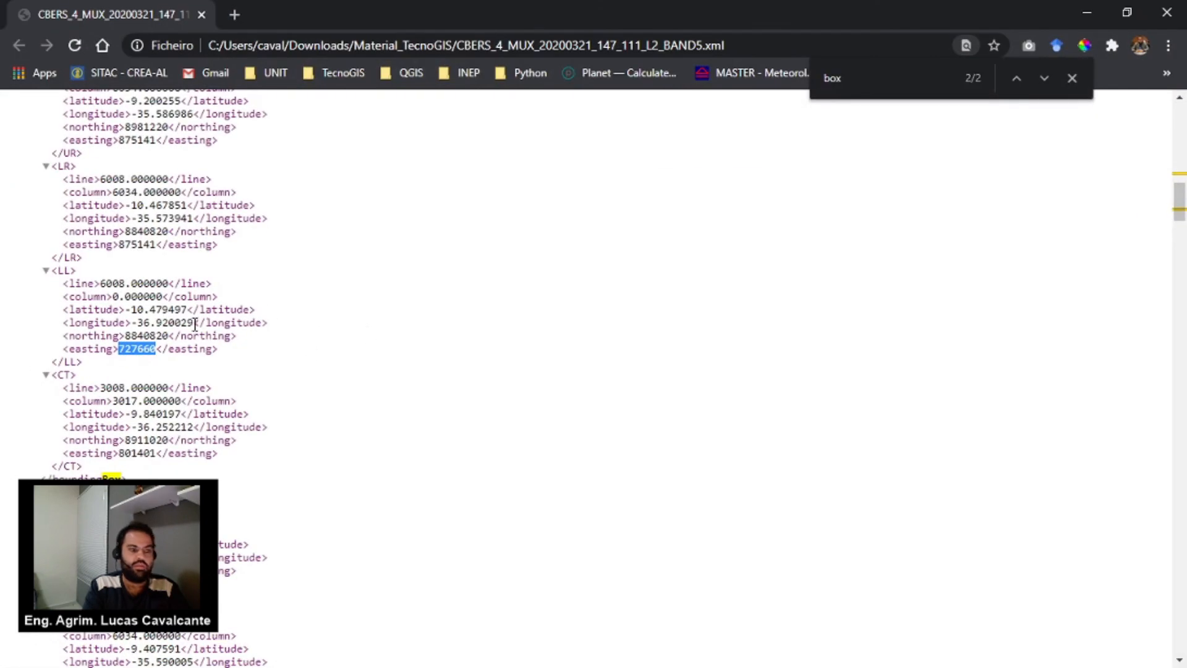
left_click(1073, 6)
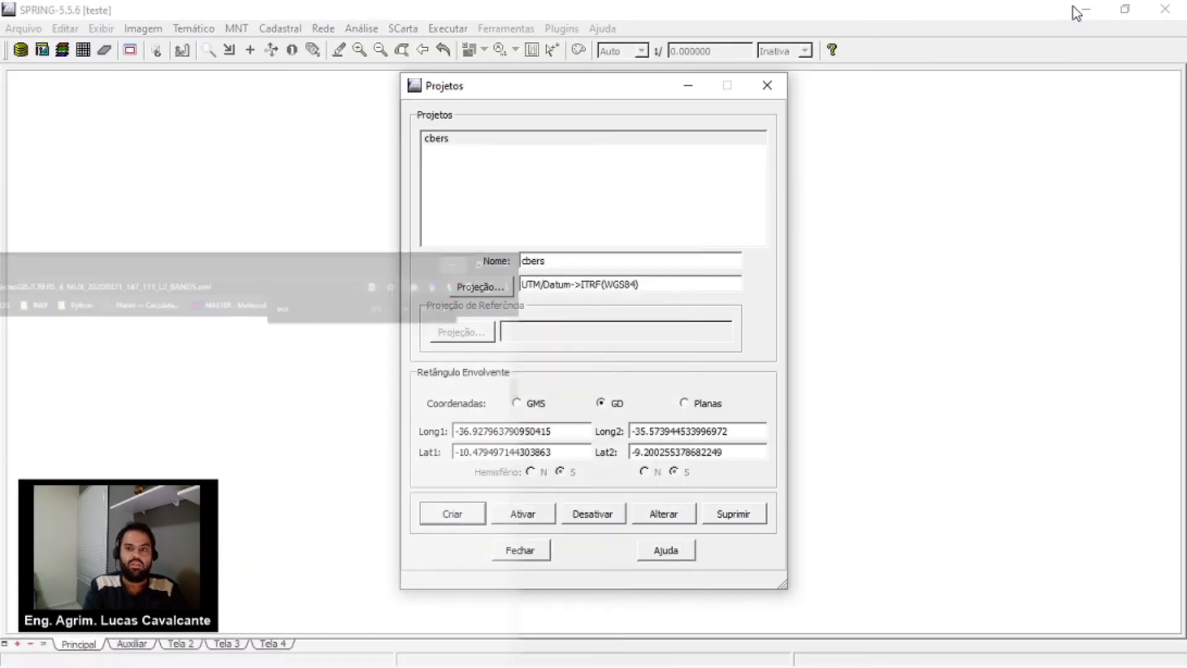
left_click(711, 410)
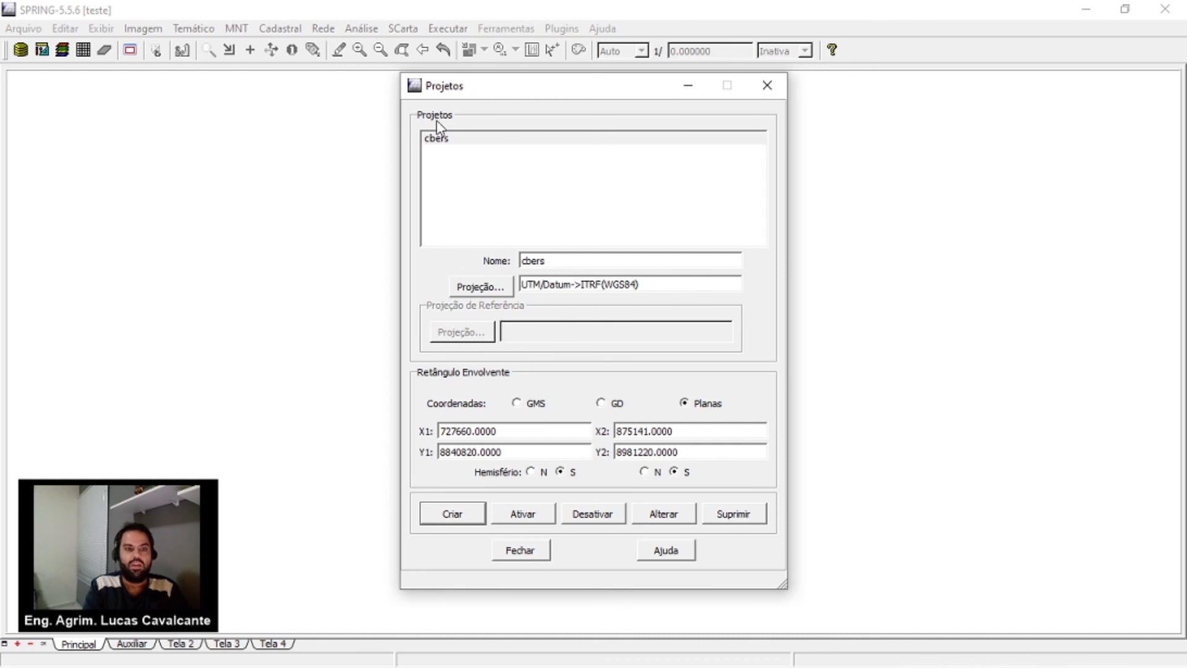
Activate the cbers project and reopen the project definition
left_click(514, 518)
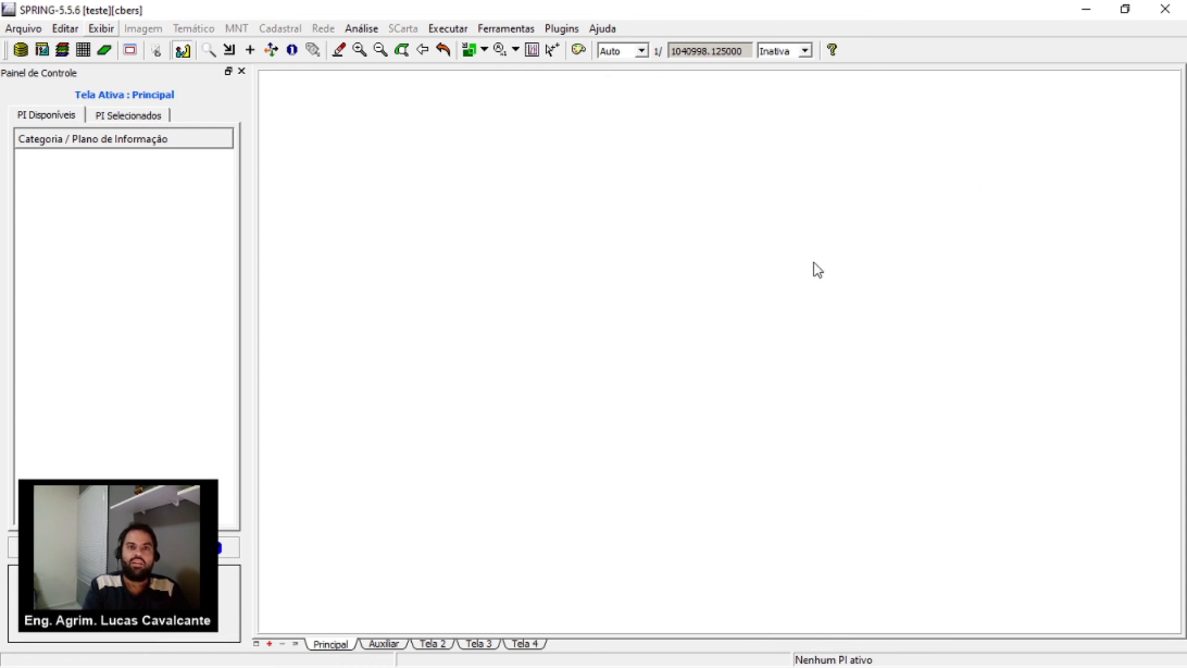
left_click(42, 50)
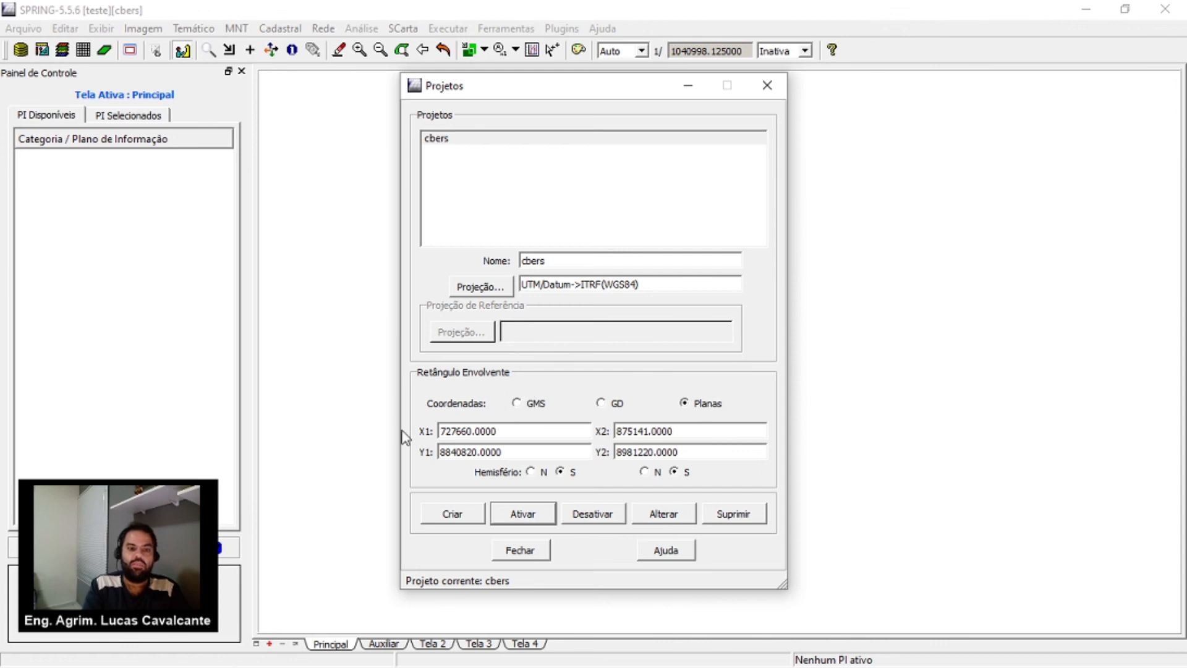